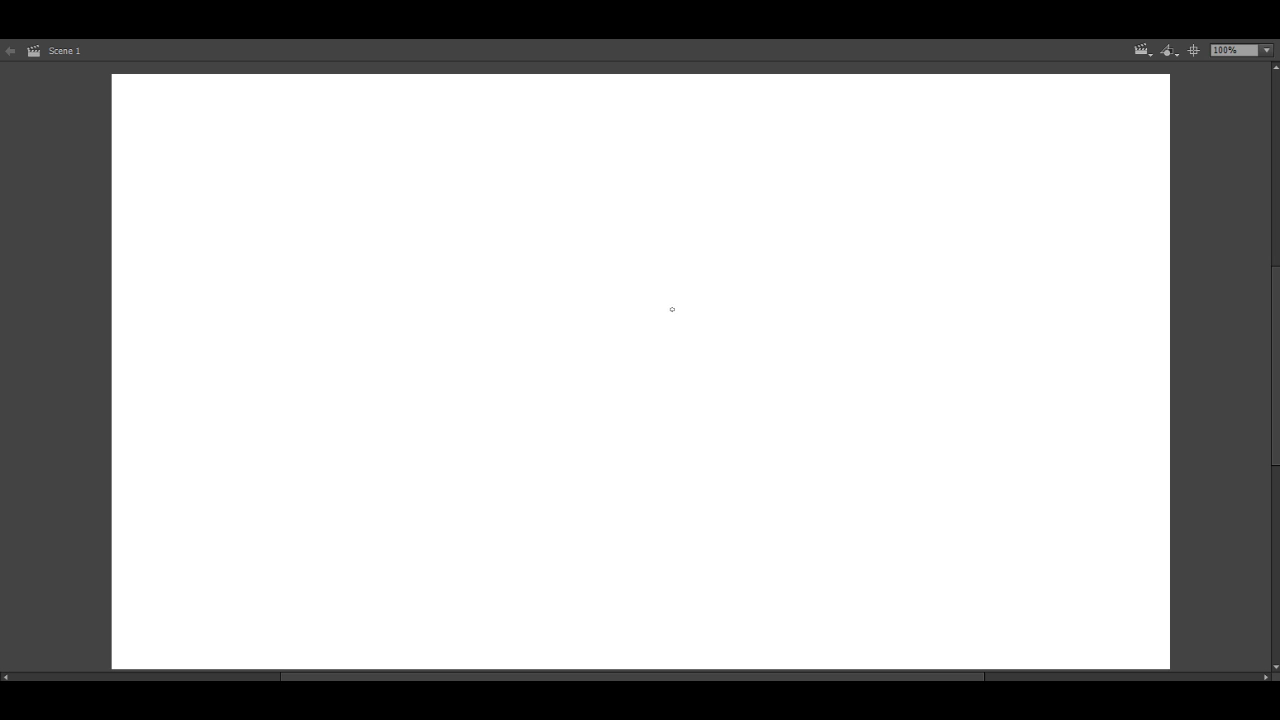
Step: Brush two black freehand strokes: the big rounded snout, then the head, back and leg lines
mouse_move(668, 378)
left_mouse_down()
mouse_move(601, 425)
mouse_move(692, 390)
mouse_move(758, 420)
left_mouse_up()
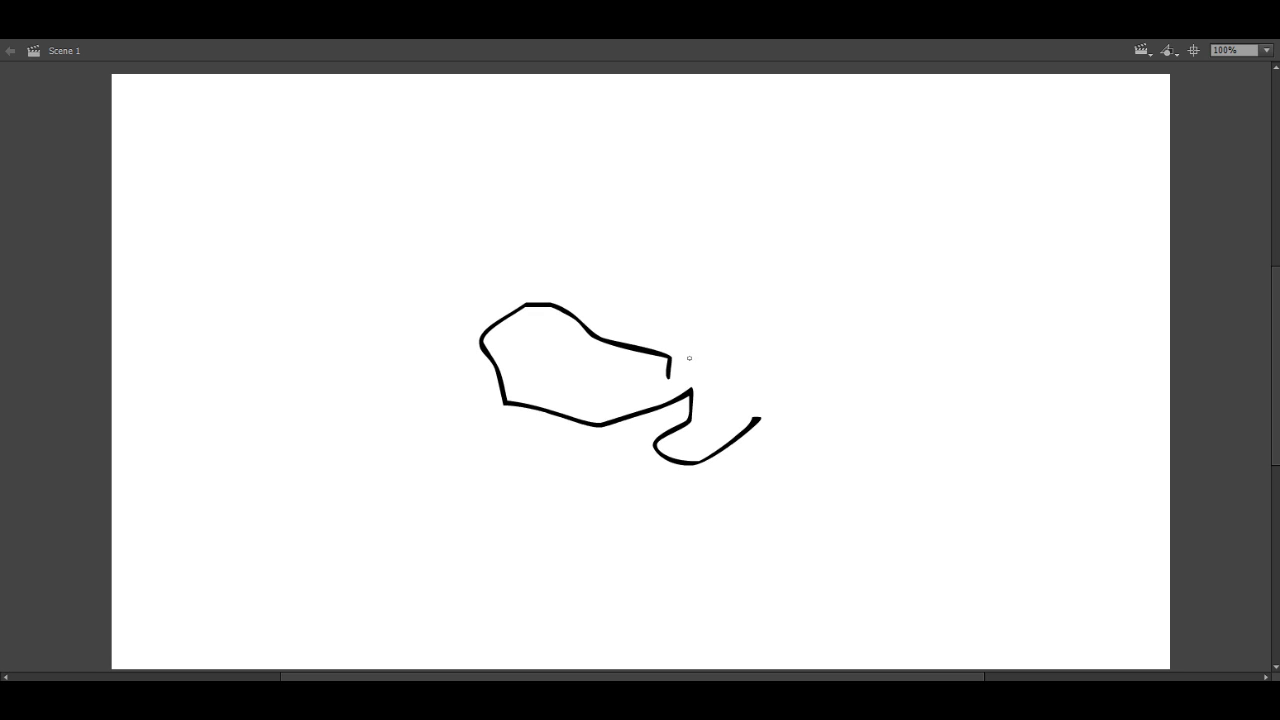
mouse_move(686, 352)
left_mouse_down()
mouse_move(745, 346)
mouse_move(670, 372)
mouse_move(707, 288)
mouse_move(713, 338)
mouse_move(728, 350)
mouse_move(687, 322)
mouse_move(725, 329)
mouse_move(790, 550)
mouse_move(840, 608)
mouse_move(758, 422)
left_mouse_up()
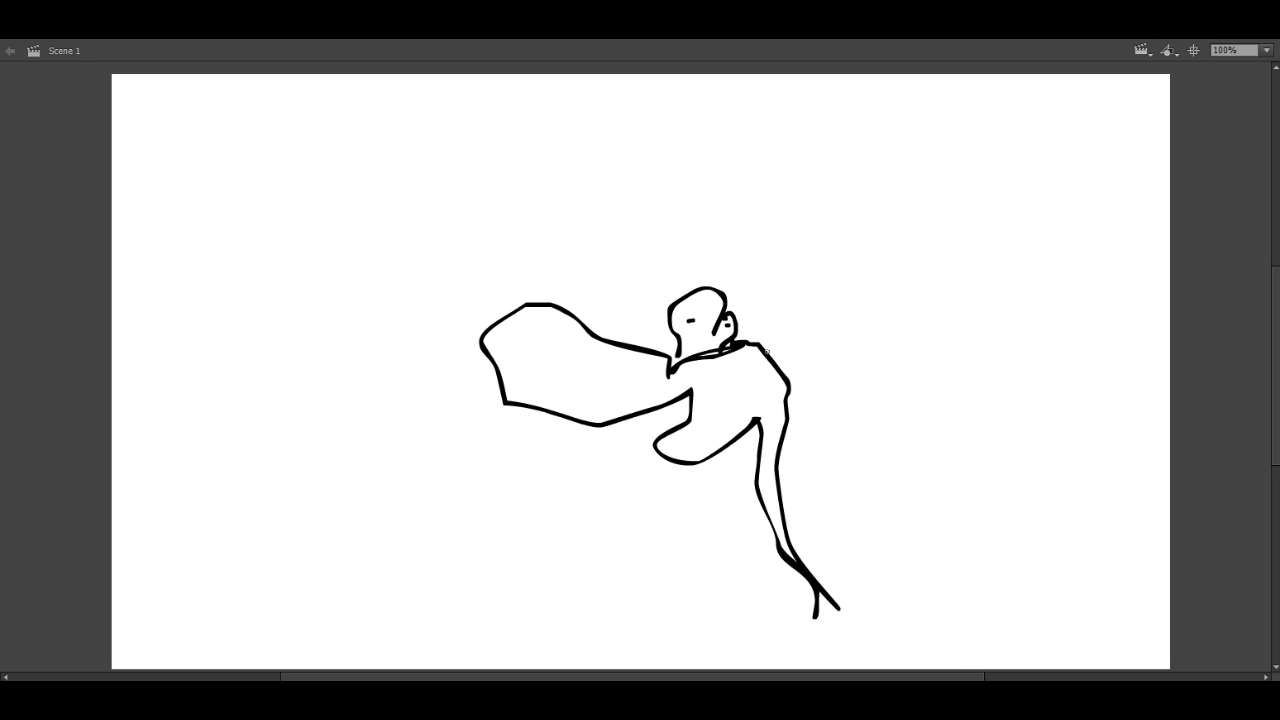
Step: Draw two back spikes, leg marks, torso ridges and a long left leg on the caped figure
mouse_move(768, 351)
left_mouse_down()
mouse_move(814, 338)
mouse_move(790, 380)
mouse_move(840, 380)
mouse_move(781, 412)
mouse_move(806, 440)
mouse_move(776, 450)
left_mouse_up()
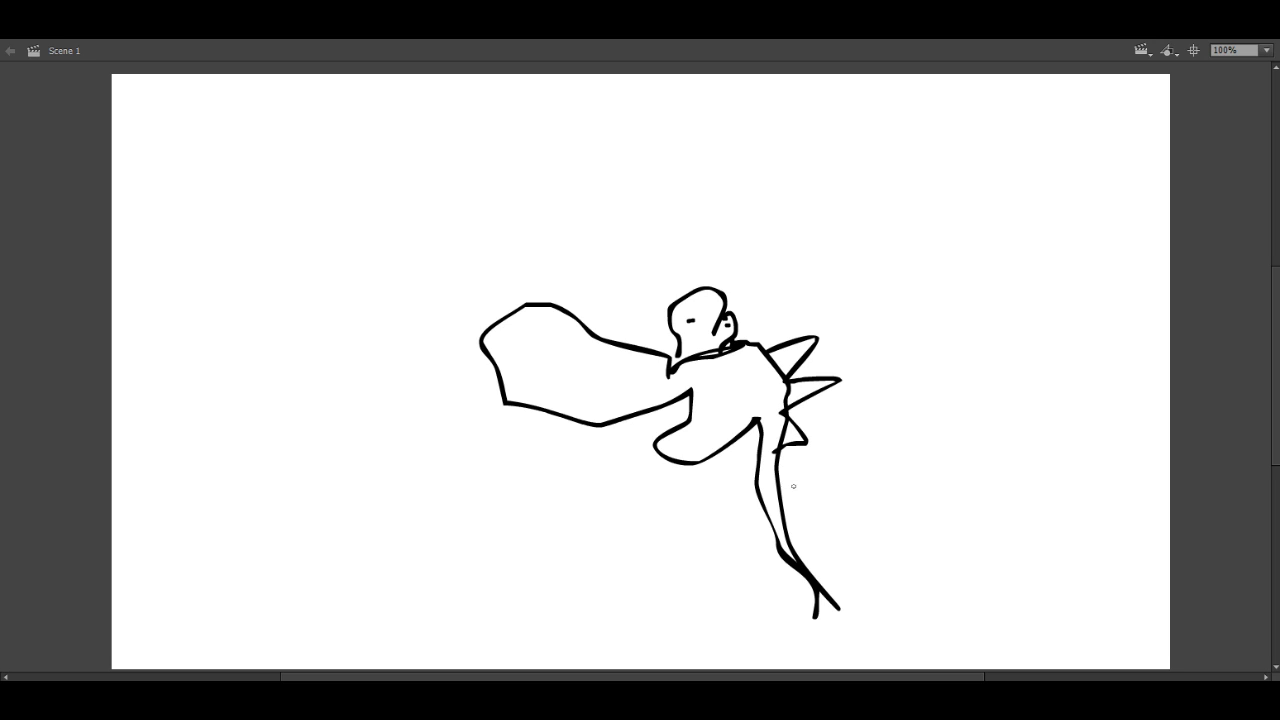
mouse_move(790, 533)
left_mouse_down()
mouse_move(816, 566)
mouse_move(900, 462)
mouse_move(890, 568)
mouse_move(920, 612)
mouse_move(855, 638)
mouse_move(905, 612)
mouse_move(860, 600)
mouse_move(798, 645)
mouse_move(855, 545)
mouse_move(815, 565)
left_mouse_up()
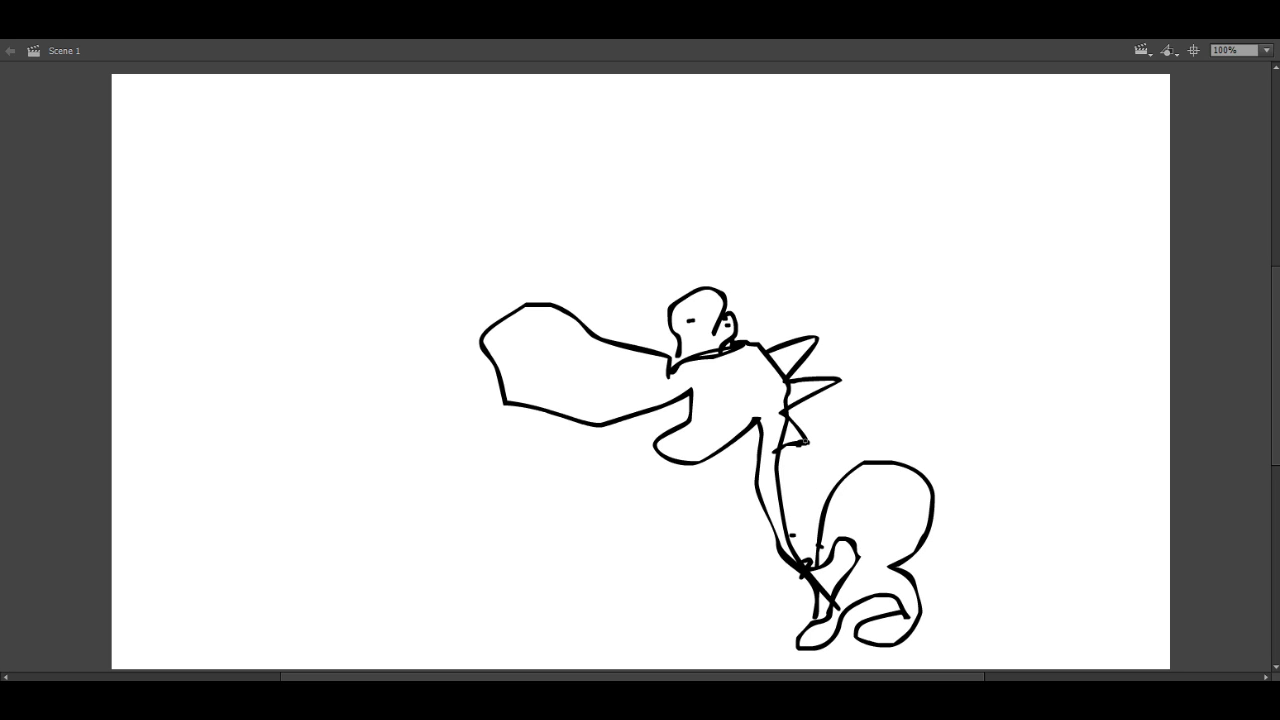
mouse_move(782, 486)
left_mouse_down()
mouse_move(800, 468)
mouse_move(782, 500)
mouse_move(790, 520)
mouse_move(826, 520)
mouse_move(800, 550)
left_mouse_up()
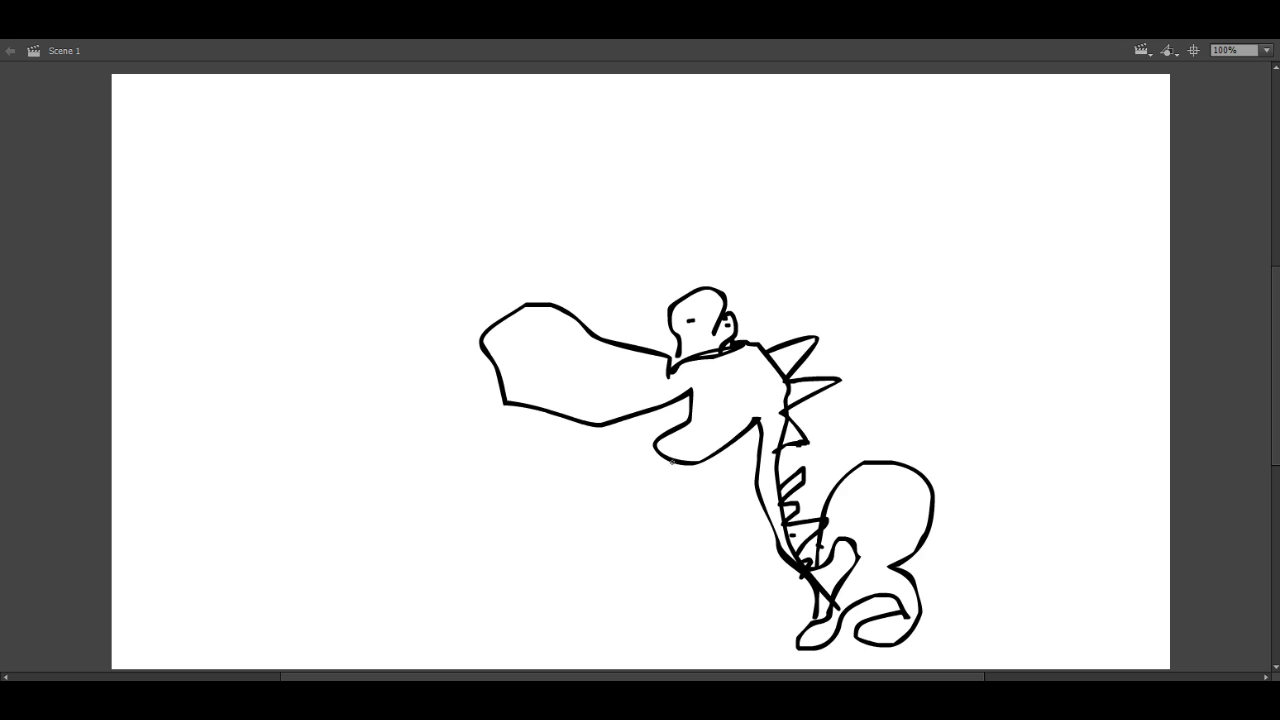
mouse_move(668, 463)
left_mouse_down()
mouse_move(390, 510)
mouse_move(580, 496)
mouse_move(690, 460)
left_mouse_up()
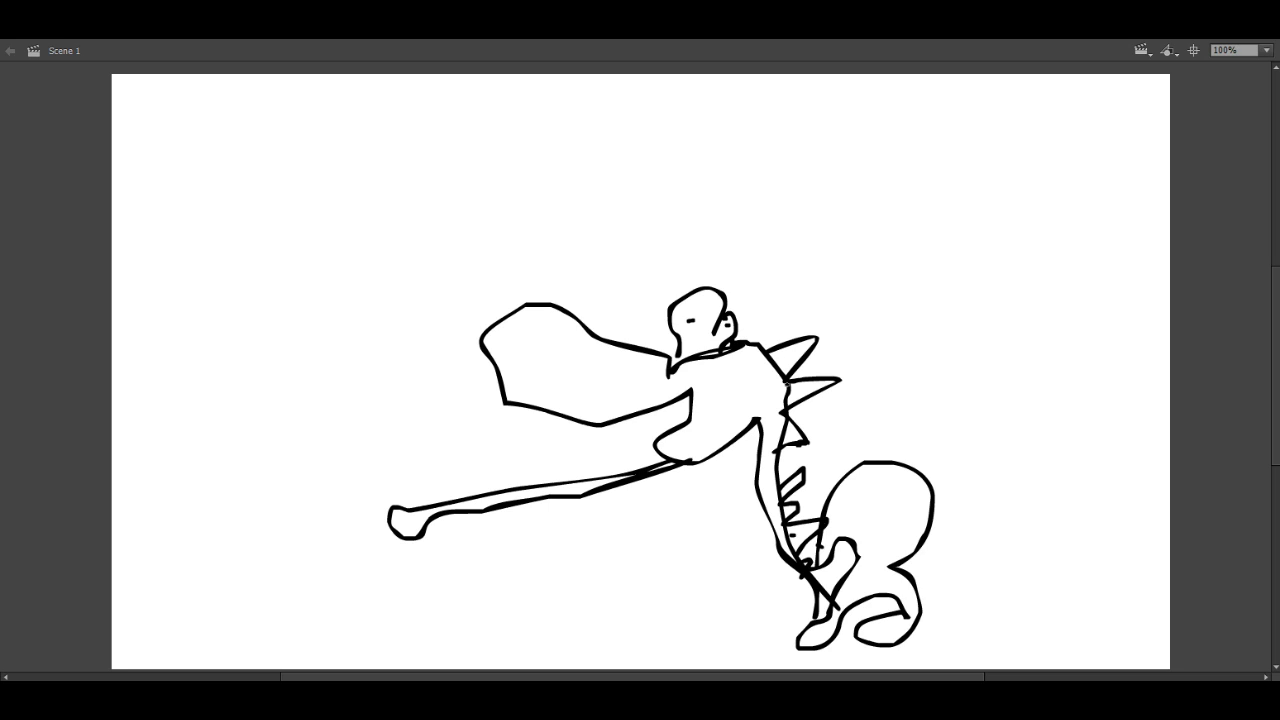
Step: Draw two eyes and a large snout curve, then undo the curve
left_click_drag(588, 366, 597, 378)
left_click_drag(536, 285, 615, 445)
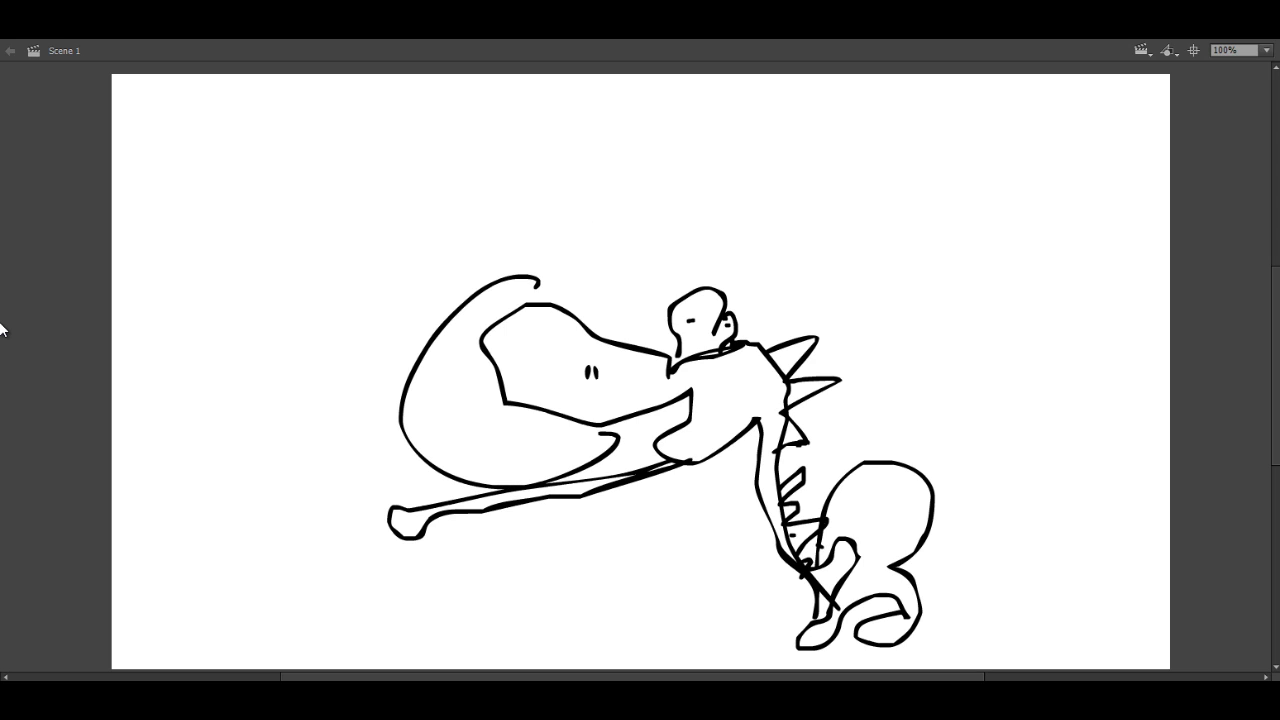
key("ctrl+z")
key("ctrl+z")
key("ctrl+z")
key("ctrl+z")
key("ctrl+z")
key("ctrl+z")
key("ctrl+z")
Step: Undo the doodle's strokes, then sketch a quick head with eyes, eyelids and a spiky neck
key("ctrl+z")
key("ctrl+z")
key("ctrl+z")
key("ctrl+z")
key("ctrl+z")
key("ctrl+z")
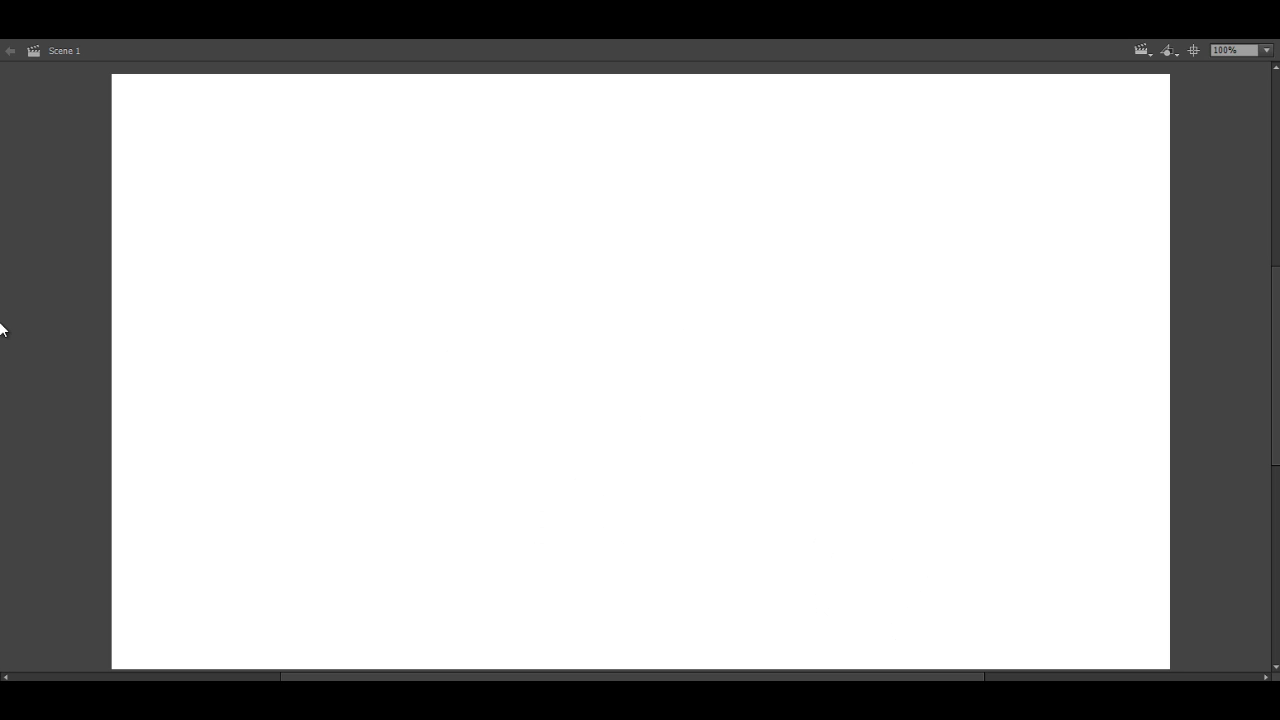
mouse_move(674, 364)
left_mouse_down()
mouse_move(672, 442)
mouse_move(698, 458)
mouse_move(700, 340)
mouse_move(730, 350)
left_mouse_up()
left_click(685, 330)
left_click(712, 328)
mouse_move(668, 322)
left_mouse_down()
mouse_move(738, 318)
mouse_move(793, 525)
left_mouse_up()
mouse_move(748, 340)
left_mouse_down()
mouse_move(798, 380)
mouse_move(835, 465)
left_mouse_up()
key("ctrl+z")
key("ctrl+z")
key("ctrl+z")
key("ctrl+z")
key("ctrl+z")
key("ctrl+z")
Step: Draw the figure's head with a face mark, eye and brow details
mouse_move(635, 307)
left_mouse_down()
mouse_move(628, 320)
mouse_move(560, 322)
mouse_move(540, 350)
mouse_move(520, 348)
mouse_move(583, 335)
mouse_move(646, 352)
mouse_move(736, 345)
mouse_move(778, 278)
mouse_move(735, 315)
mouse_move(678, 330)
left_mouse_up()
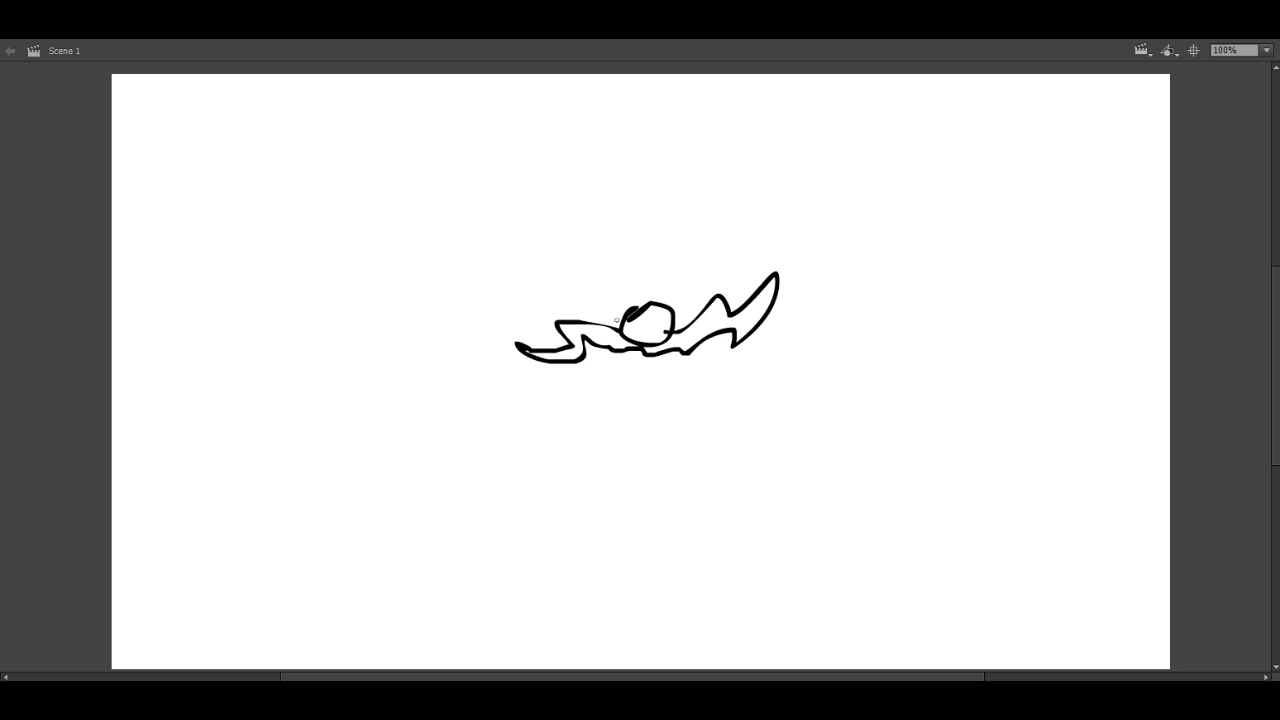
left_click_drag(613, 318, 585, 280)
mouse_move(585, 280)
left_mouse_down()
mouse_move(630, 300)
mouse_move(620, 315)
mouse_move(700, 270)
mouse_move(680, 312)
mouse_move(662, 282)
left_mouse_up()
mouse_move(674, 286)
left_mouse_down()
mouse_move(690, 280)
mouse_move(630, 282)
mouse_move(665, 262)
mouse_move(685, 285)
mouse_move(630, 290)
mouse_move(658, 286)
left_mouse_up()
mouse_move(628, 352)
left_mouse_down()
mouse_move(650, 440)
mouse_move(688, 348)
left_mouse_up()
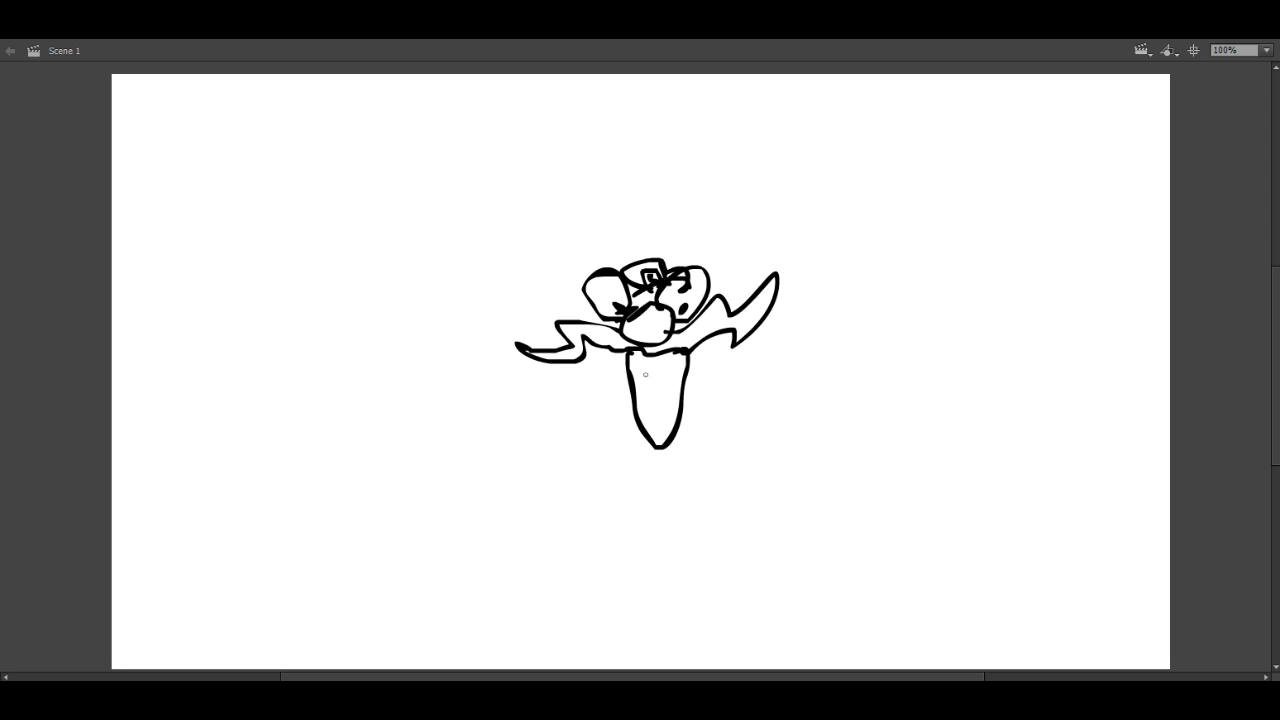
Step: Draw the torso, the long body and two legs with feet
left_click(649, 372)
left_click_drag(649, 372, 672, 385)
mouse_move(678, 436)
left_mouse_down()
mouse_move(678, 500)
mouse_move(672, 450)
mouse_move(635, 540)
left_mouse_up()
mouse_move(643, 488)
left_mouse_down()
mouse_move(654, 430)
mouse_move(684, 582)
mouse_move(640, 440)
left_mouse_up()
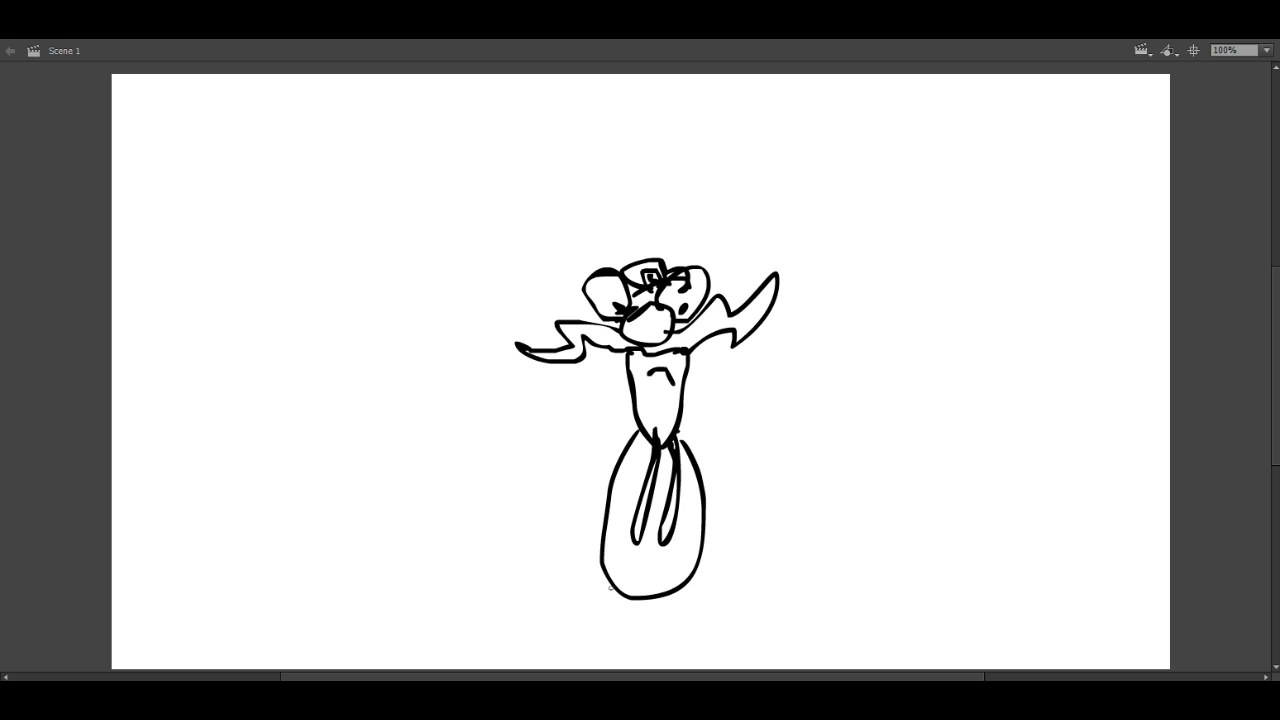
mouse_move(610, 585)
left_mouse_down()
mouse_move(610, 645)
mouse_move(585, 645)
mouse_move(636, 585)
mouse_move(672, 640)
left_mouse_up()
mouse_move(672, 640)
left_mouse_down()
mouse_move(714, 618)
mouse_move(682, 585)
left_mouse_up()
Step: Add an outstretched arm, a hem, a chest stroke and an arrow pointing at the head
left_click(695, 450)
mouse_move(692, 452)
left_mouse_down()
mouse_move(745, 448)
mouse_move(810, 404)
mouse_move(828, 420)
mouse_move(710, 470)
mouse_move(522, 453)
mouse_move(468, 412)
mouse_move(450, 425)
mouse_move(455, 450)
mouse_move(620, 470)
left_mouse_up()
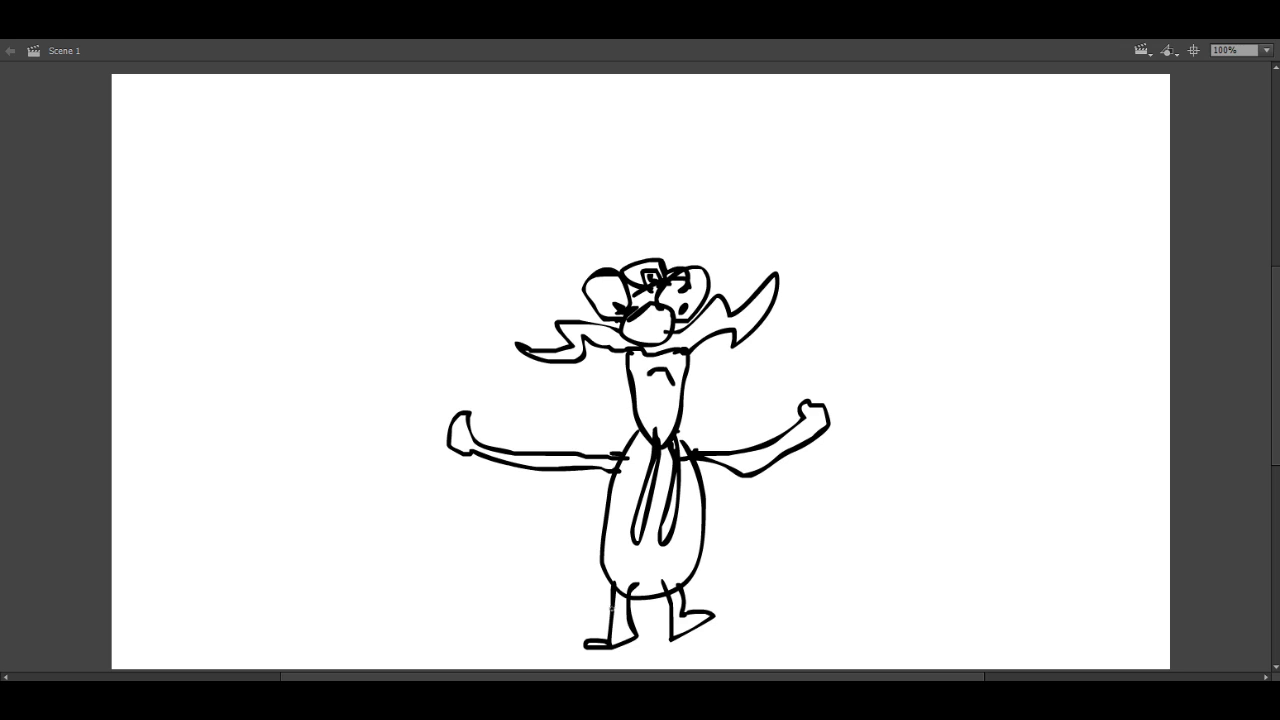
mouse_move(594, 574)
left_mouse_down()
mouse_move(680, 580)
mouse_move(705, 562)
left_mouse_up()
mouse_move(662, 372)
left_mouse_down()
mouse_move(650, 400)
mouse_move(670, 432)
left_mouse_up()
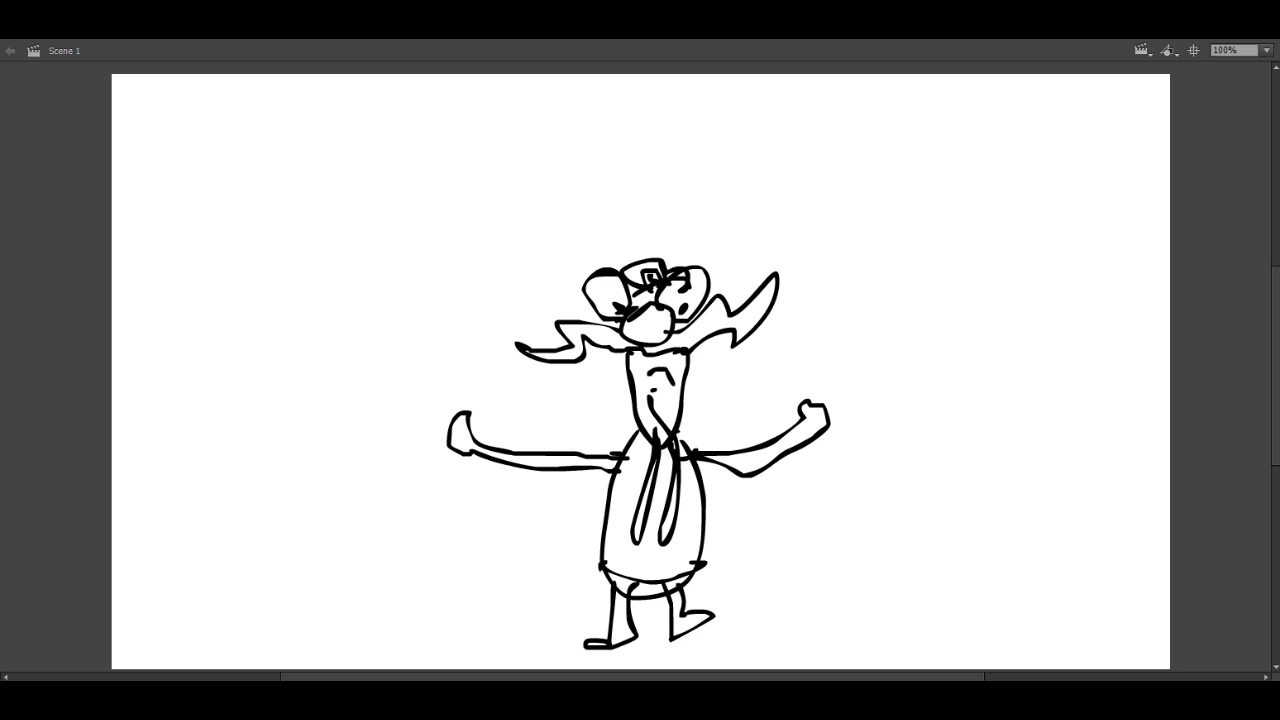
left_click_drag(641, 215, 680, 218)
left_click_drag(696, 166, 652, 242)
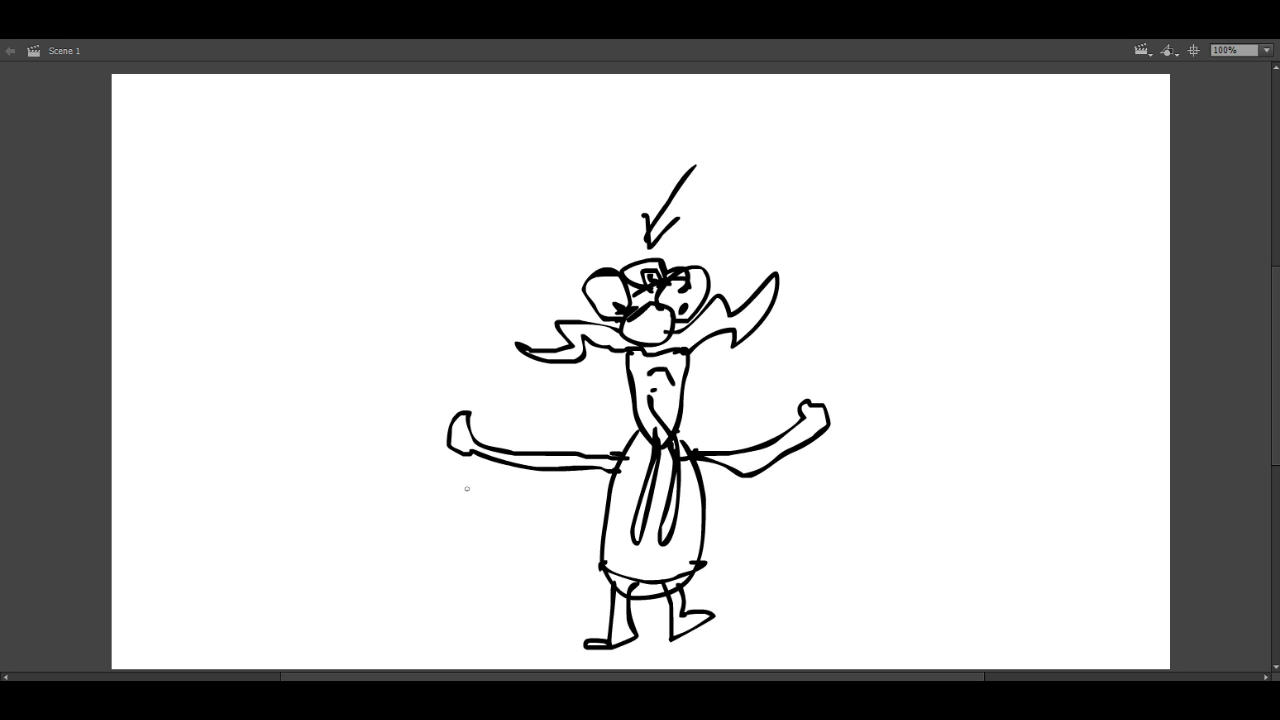
Step: Undo the capped figure's strokes
key("ctrl+z")
key("ctrl+z")
key("ctrl+z")
key("ctrl+z")
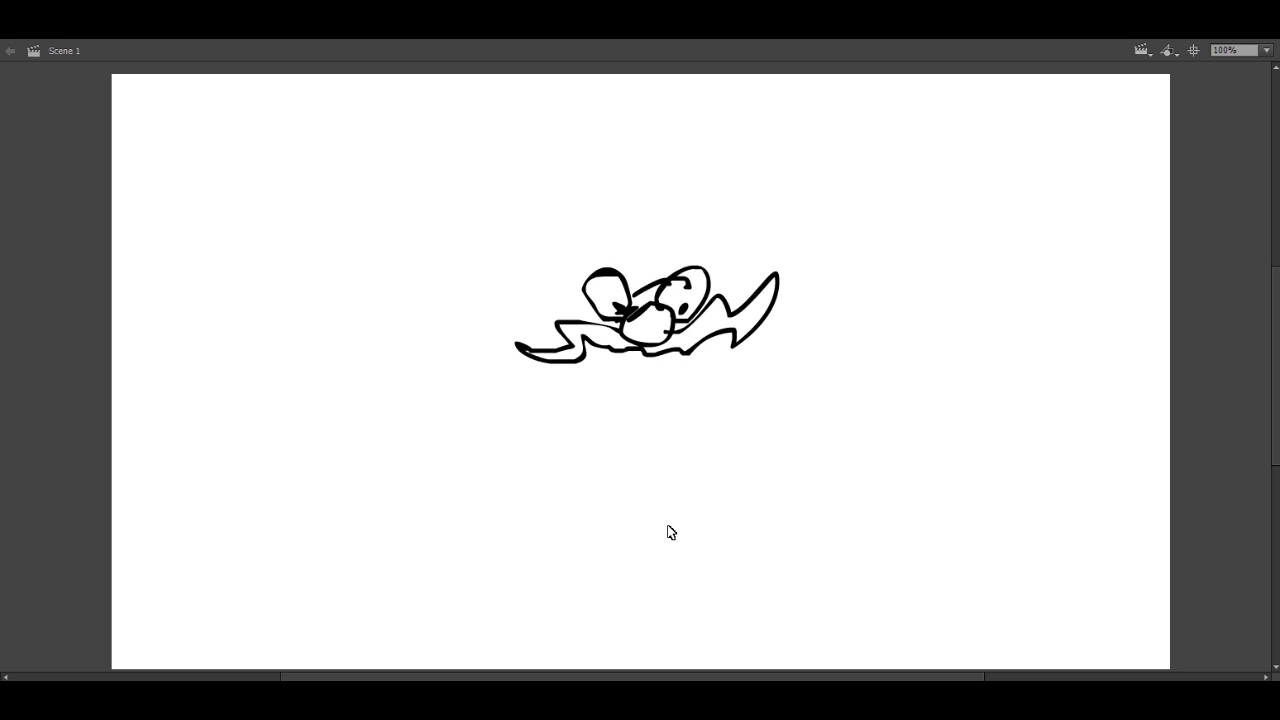
key("ctrl+z")
key("ctrl+z")
key("ctrl+z")
key("ctrl+z")
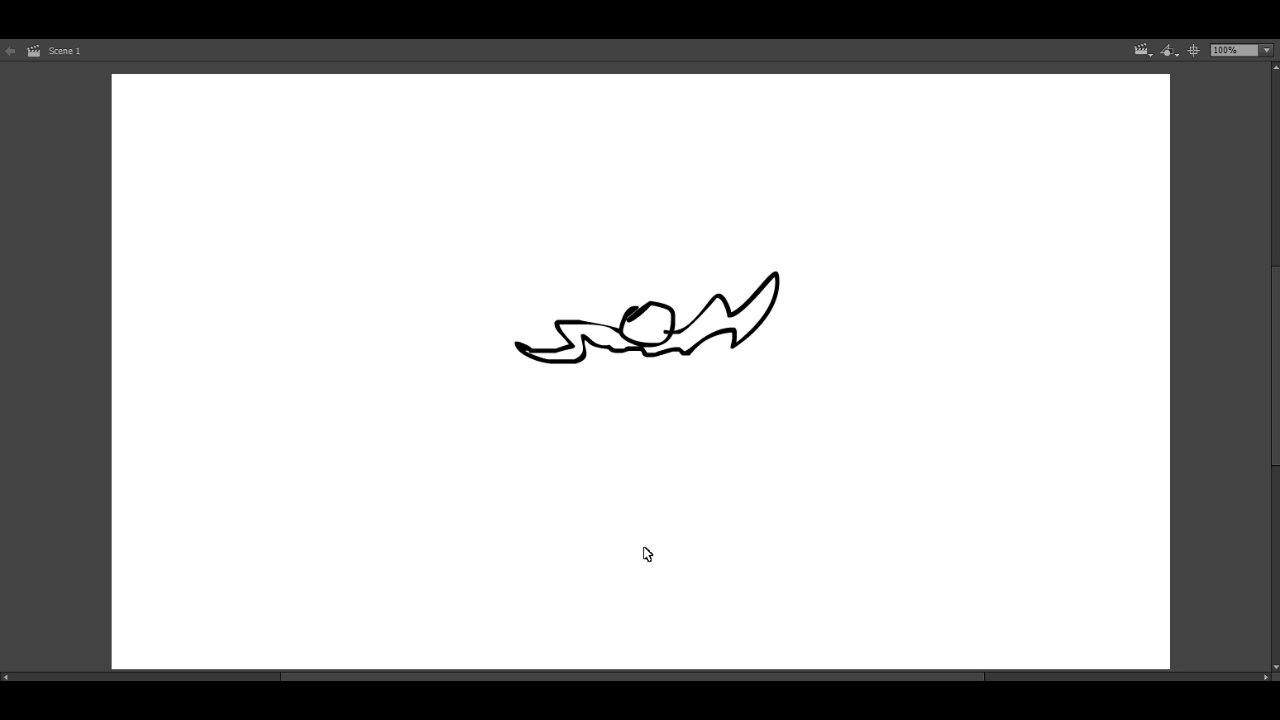
key("ctrl+z")
key("ctrl+z")
key("ctrl+z")
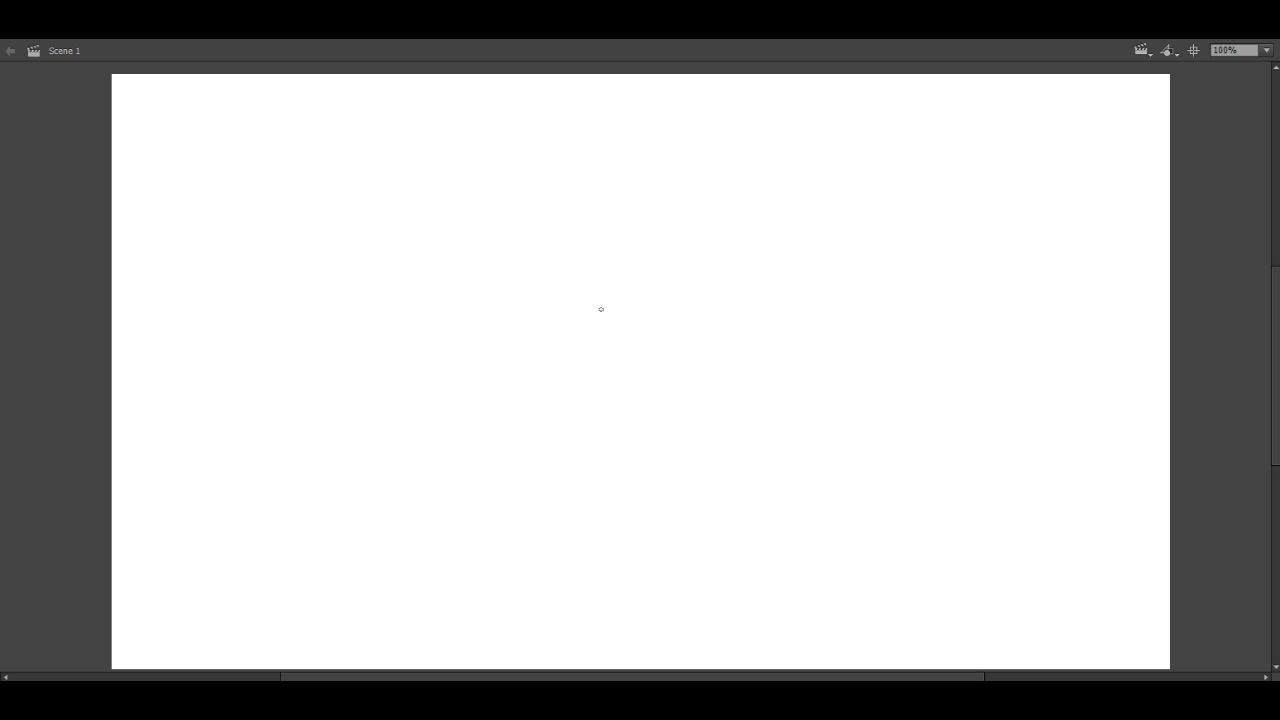
Step: Start the mushroom-headed figure with the cap outline, cap details, an ear and the face
mouse_move(600, 310)
left_mouse_down()
mouse_move(702, 325)
mouse_move(740, 368)
left_mouse_up()
left_click(726, 368)
left_click_drag(582, 360, 630, 358)
left_click_drag(618, 285, 800, 290)
mouse_move(640, 316)
left_mouse_down()
mouse_move(700, 322)
mouse_move(680, 345)
mouse_move(838, 345)
left_mouse_up()
left_click_drag(560, 295, 535, 365)
left_click_drag(592, 322, 608, 316)
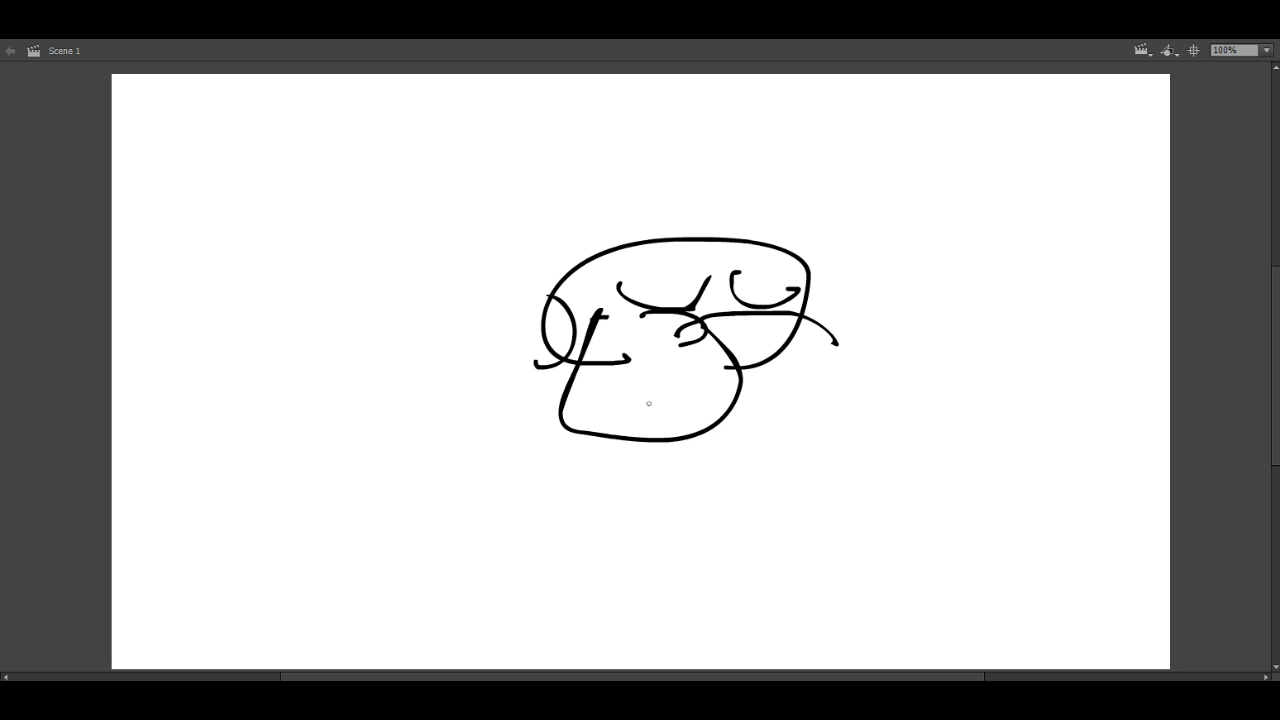
mouse_move(652, 422)
left_mouse_down()
mouse_move(657, 395)
mouse_move(660, 415)
mouse_move(715, 415)
mouse_move(710, 370)
mouse_move(710, 418)
mouse_move(684, 430)
left_mouse_up()
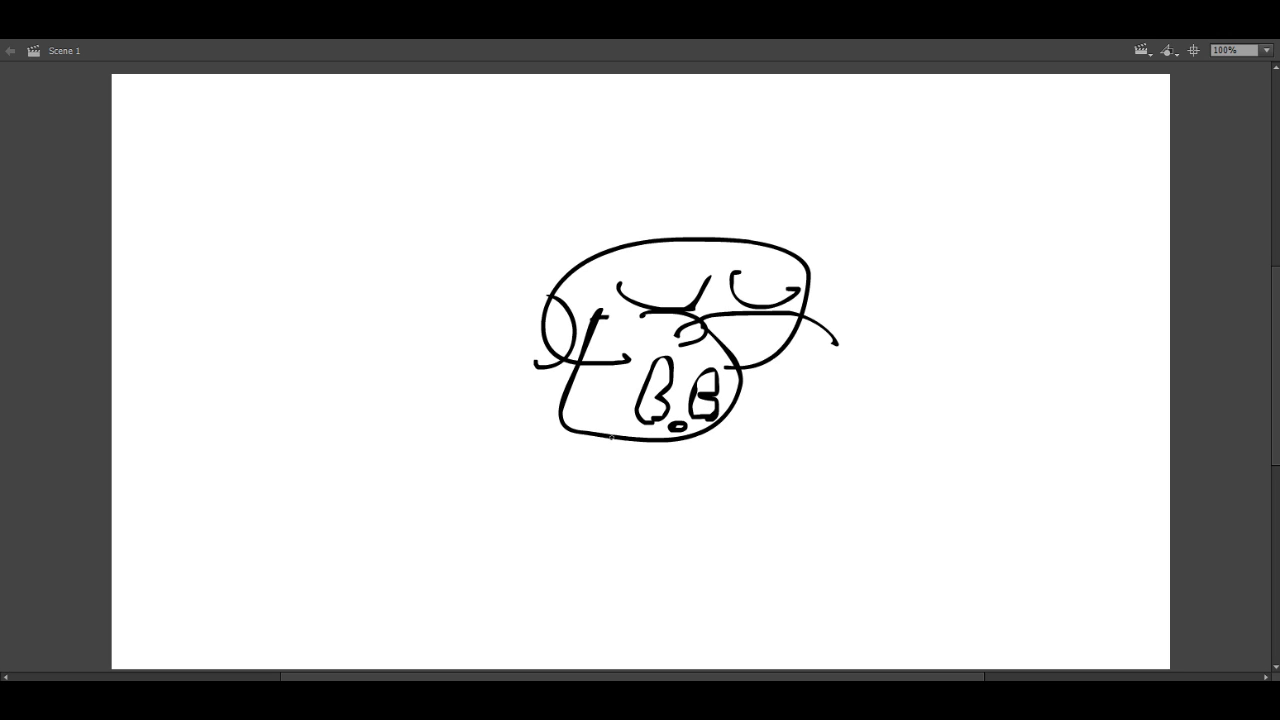
Step: Draw the neck, a leg with a foot, the right arm and cheek marks
left_click_drag(612, 440, 608, 522)
mouse_move(688, 445)
left_mouse_down()
mouse_move(680, 508)
mouse_move(600, 512)
mouse_move(600, 550)
mouse_move(675, 555)
mouse_move(684, 505)
left_mouse_up()
mouse_move(606, 556)
left_mouse_down()
mouse_move(580, 595)
mouse_move(625, 585)
mouse_move(632, 556)
mouse_move(712, 590)
mouse_move(686, 540)
left_mouse_up()
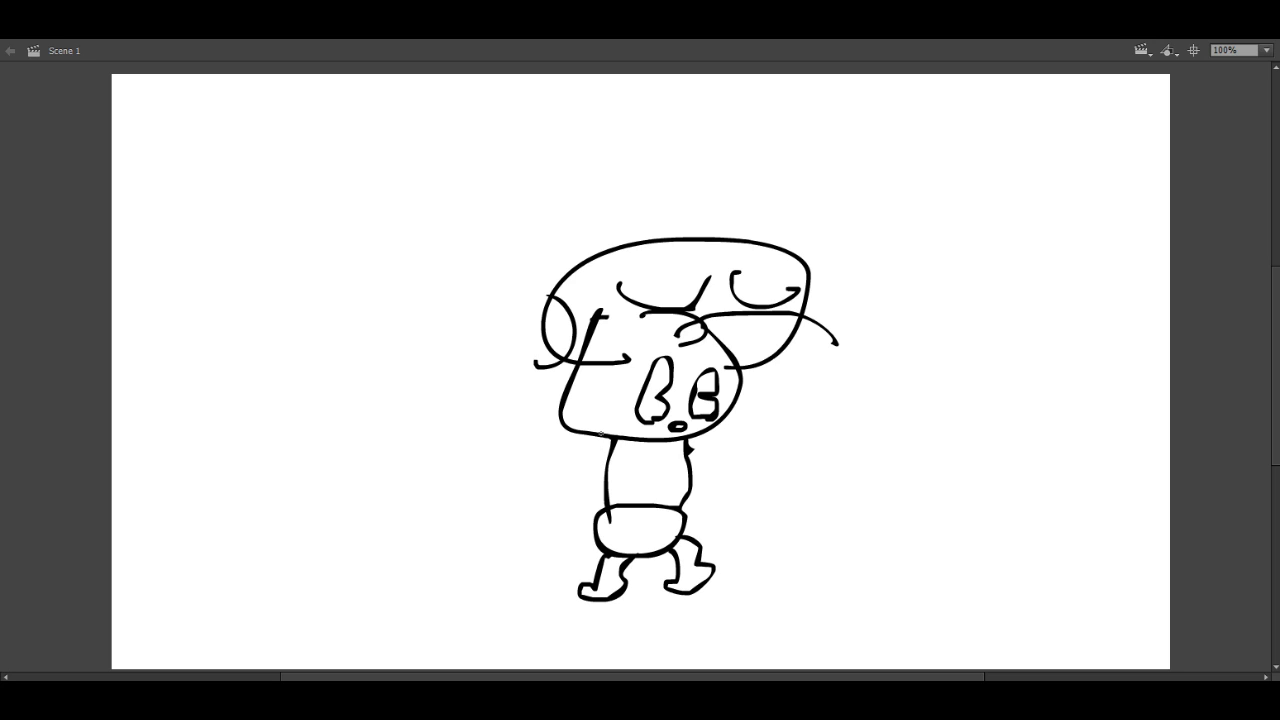
mouse_move(592, 395)
left_mouse_down()
mouse_move(604, 458)
mouse_move(572, 484)
mouse_move(533, 490)
mouse_move(536, 512)
mouse_move(606, 482)
left_mouse_up()
left_click(594, 416)
mouse_move(692, 442)
left_mouse_down()
mouse_move(708, 500)
mouse_move(740, 520)
mouse_move(708, 524)
mouse_move(686, 482)
left_mouse_up()
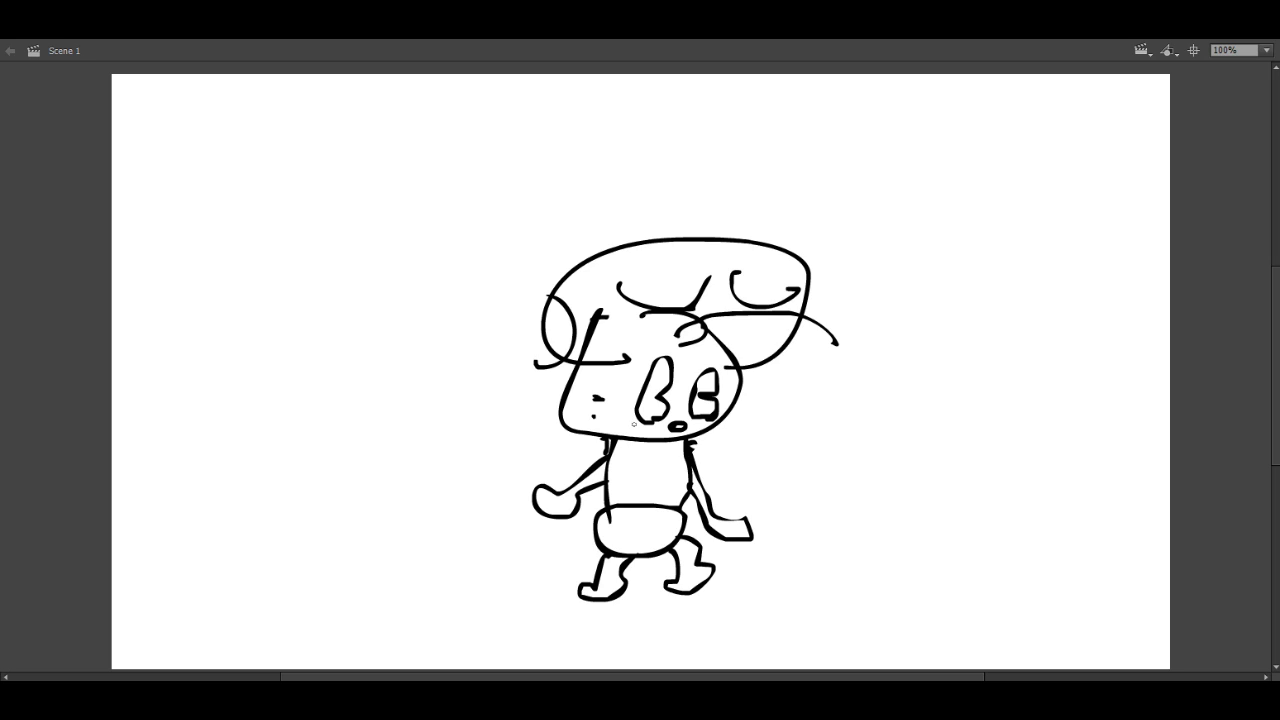
left_click(637, 426)
Step: Add a forehead curve, eyes, an ear and a crown, then undo the mushroom figure
left_click_drag(627, 355, 733, 365)
left_click_drag(620, 280, 696, 270)
mouse_move(668, 290)
left_mouse_down()
mouse_move(672, 305)
mouse_move(786, 288)
mouse_move(732, 334)
mouse_move(780, 322)
left_mouse_up()
left_click(756, 296)
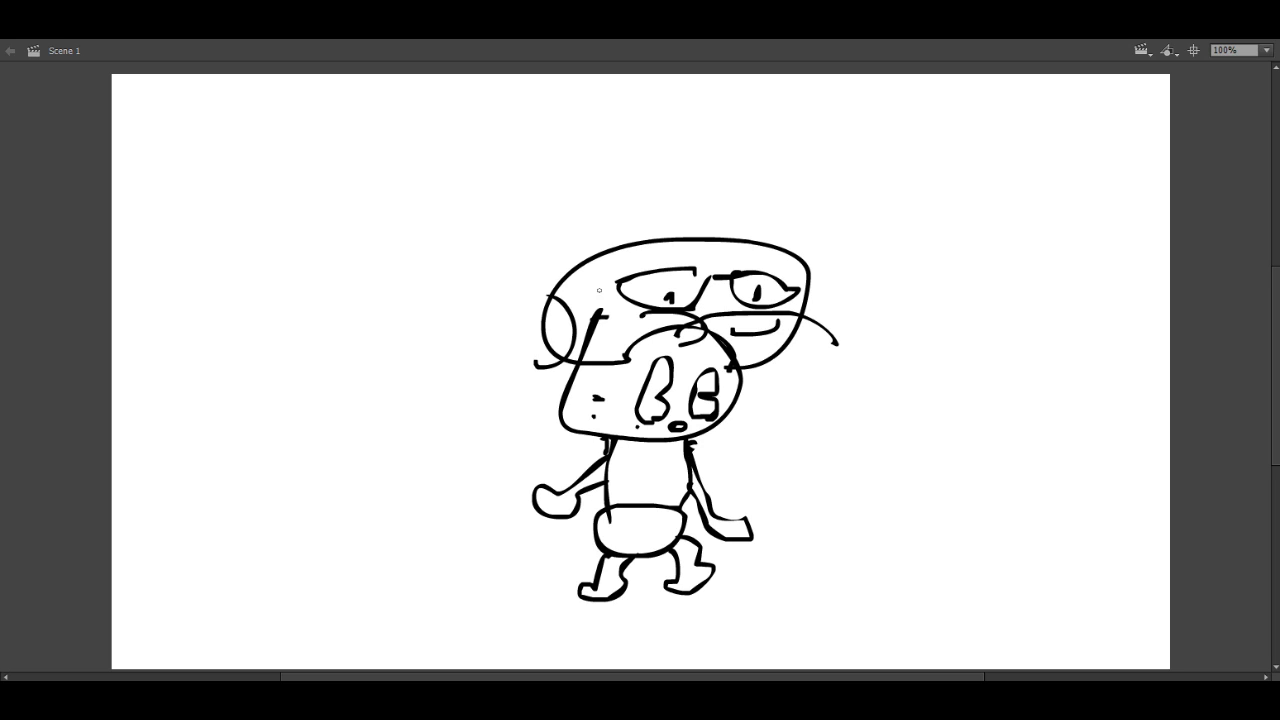
left_click_drag(600, 266, 590, 300)
mouse_move(744, 240)
left_mouse_down()
mouse_move(660, 205)
mouse_move(630, 230)
left_mouse_up()
left_click_drag(625, 222, 620, 246)
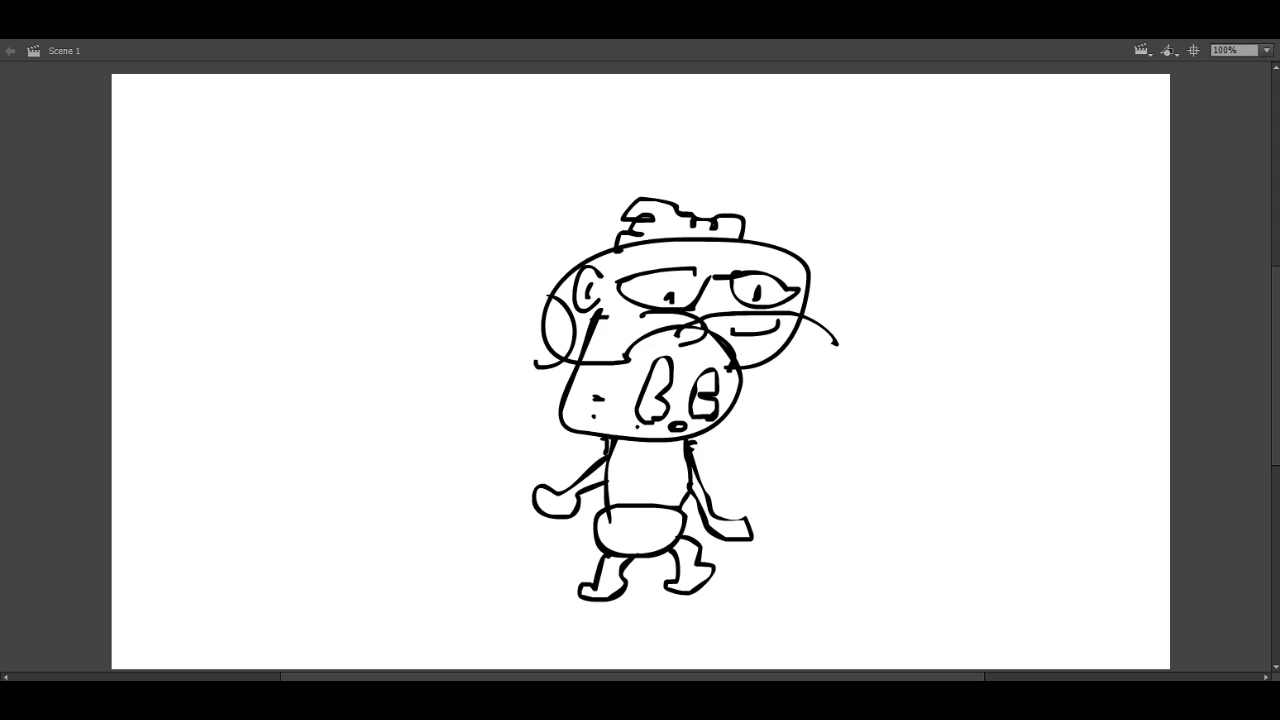
key("ctrl+z")
key("ctrl+z")
key("ctrl+z")
key("ctrl+z")
key("ctrl+z")
key("ctrl+z")
key("ctrl+z")
key("ctrl+z")
key("ctrl+z")
key("ctrl+z")
key("ctrl+z")
key("ctrl+z")
key("ctrl+z")
key("ctrl+z")
key("ctrl+z")
key("ctrl+z")
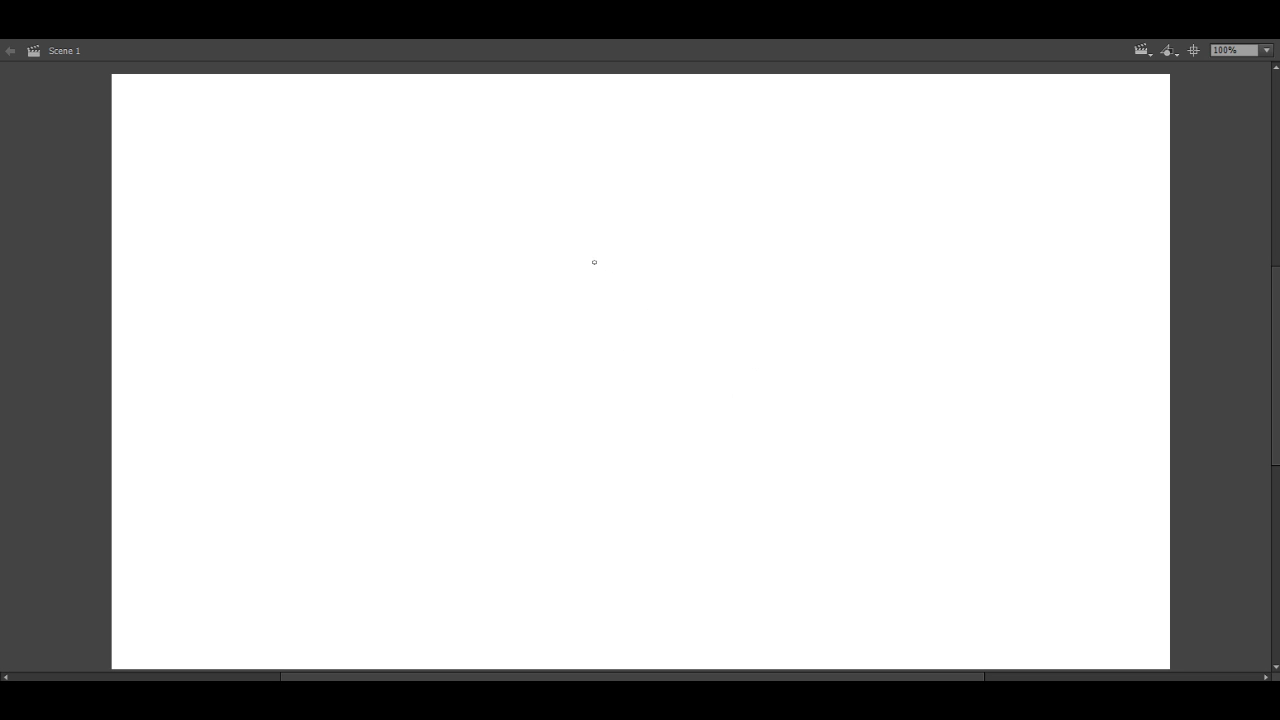
Step: Draw the princess's jaw, long flowing hair and crown
left_click_drag(585, 272, 681, 277)
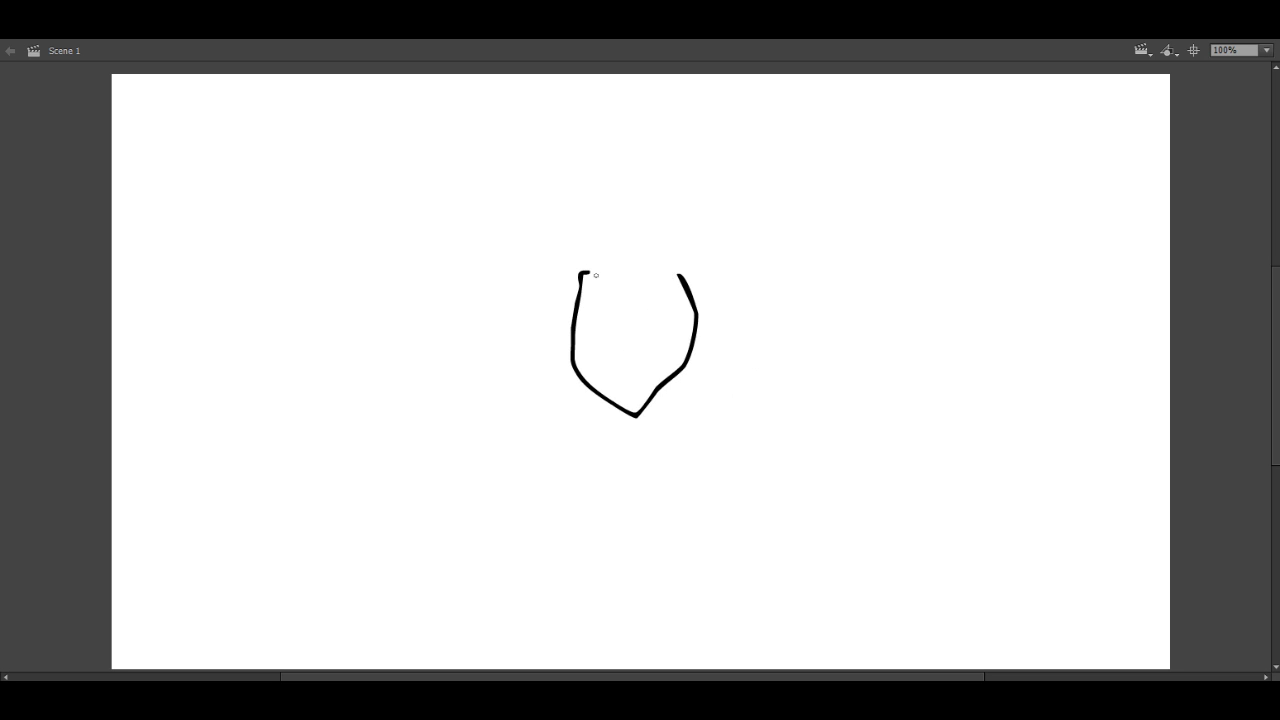
mouse_move(604, 202)
left_mouse_down()
mouse_move(494, 247)
mouse_move(512, 413)
mouse_move(575, 365)
left_mouse_up()
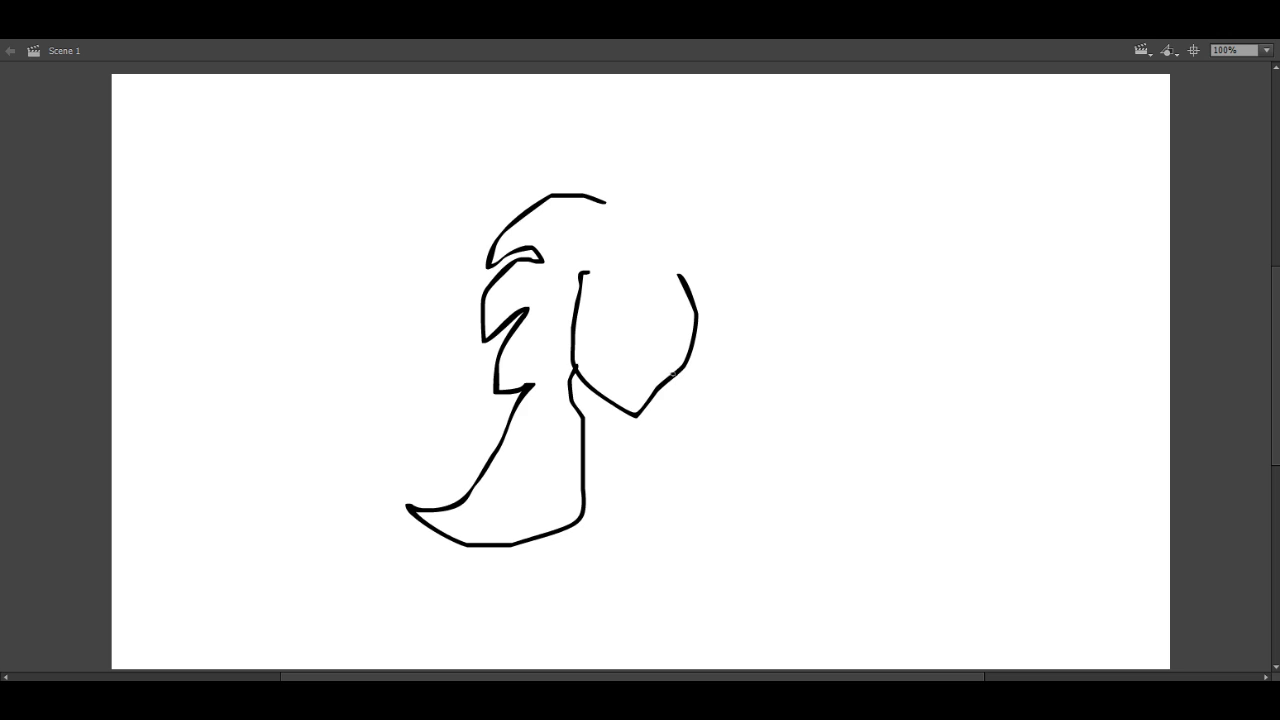
mouse_move(668, 368)
left_mouse_down()
mouse_move(738, 296)
mouse_move(650, 208)
mouse_move(604, 228)
mouse_move(652, 250)
left_mouse_up()
mouse_move(591, 290)
left_mouse_down()
mouse_move(586, 306)
mouse_move(596, 298)
left_mouse_up()
Step: Draw a large left eye, a smaller right eye, the nose and mouth line, and the neck
left_click(634, 336)
left_click_drag(672, 314, 674, 312)
left_click(684, 332)
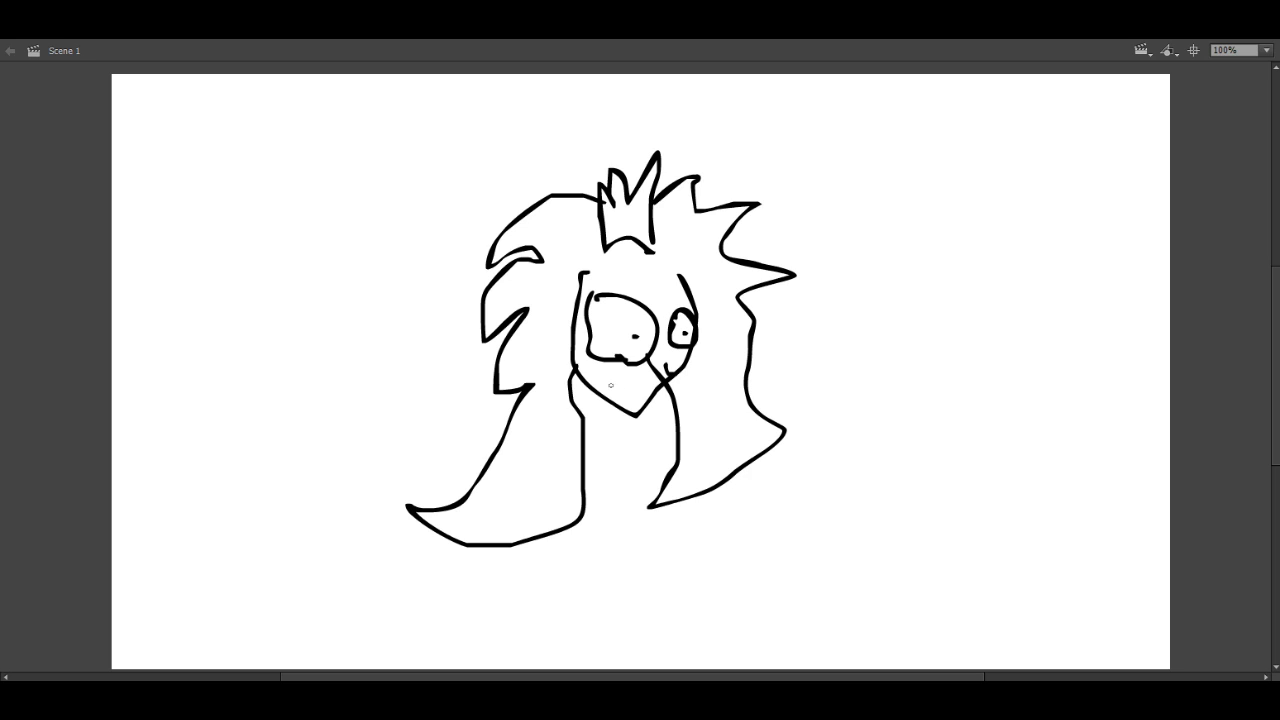
left_click_drag(612, 392, 666, 354)
mouse_move(598, 394)
left_mouse_down()
mouse_move(568, 630)
mouse_move(728, 585)
mouse_move(660, 440)
mouse_move(660, 395)
mouse_move(585, 410)
mouse_move(508, 490)
mouse_move(556, 478)
mouse_move(590, 405)
mouse_move(765, 462)
mouse_move(725, 475)
mouse_move(680, 430)
mouse_move(655, 425)
left_mouse_up()
Step: Add arm, dress-fold, ankle and eyebrow strokes, then undo until the princess is gone
mouse_move(592, 484)
left_mouse_down()
mouse_move(625, 438)
mouse_move(640, 450)
mouse_move(665, 430)
mouse_move(640, 452)
mouse_move(672, 448)
left_mouse_up()
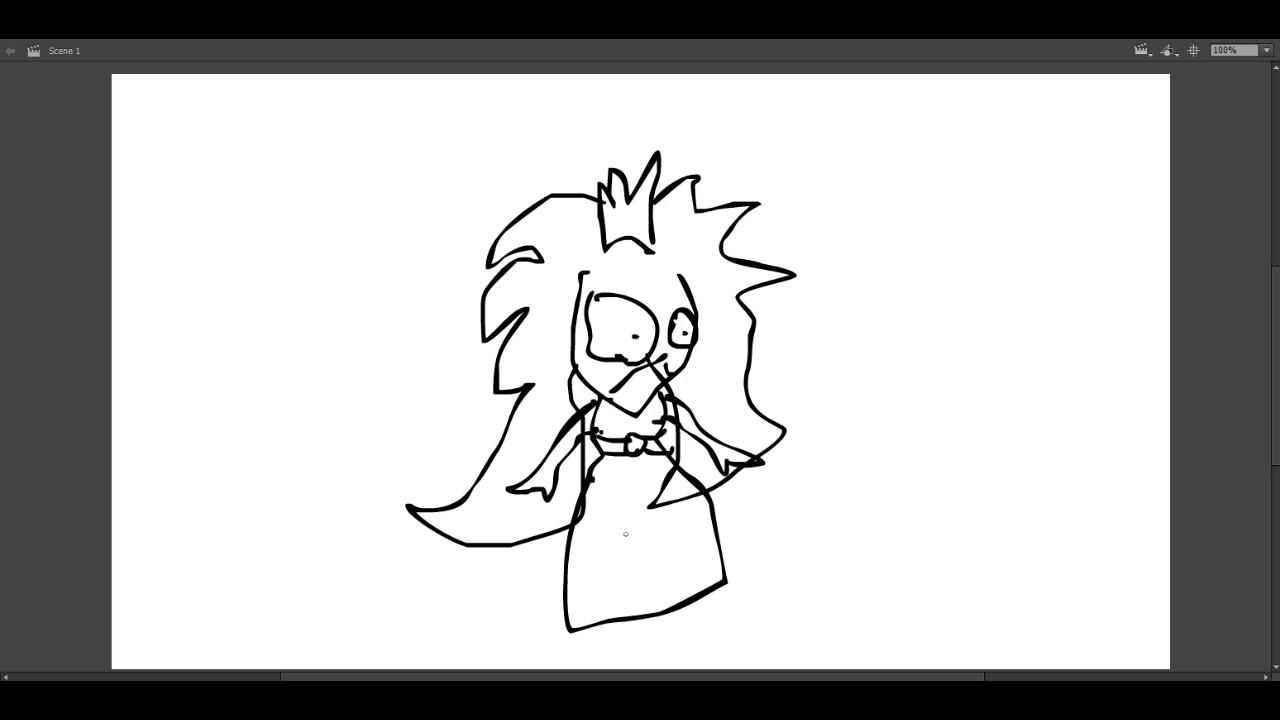
mouse_move(628, 534)
left_mouse_down()
mouse_move(626, 570)
mouse_move(602, 588)
mouse_move(644, 580)
mouse_move(644, 540)
mouse_move(668, 582)
mouse_move(708, 578)
mouse_move(692, 508)
left_mouse_up()
mouse_move(672, 557)
left_mouse_down()
mouse_move(692, 557)
mouse_move(616, 560)
left_mouse_up()
mouse_move(636, 304)
left_mouse_down()
mouse_move(590, 294)
mouse_move(652, 281)
mouse_move(596, 270)
mouse_move(638, 282)
left_mouse_up()
mouse_move(648, 266)
left_mouse_down()
mouse_move(686, 318)
mouse_move(650, 300)
mouse_move(658, 310)
mouse_move(694, 300)
left_mouse_up()
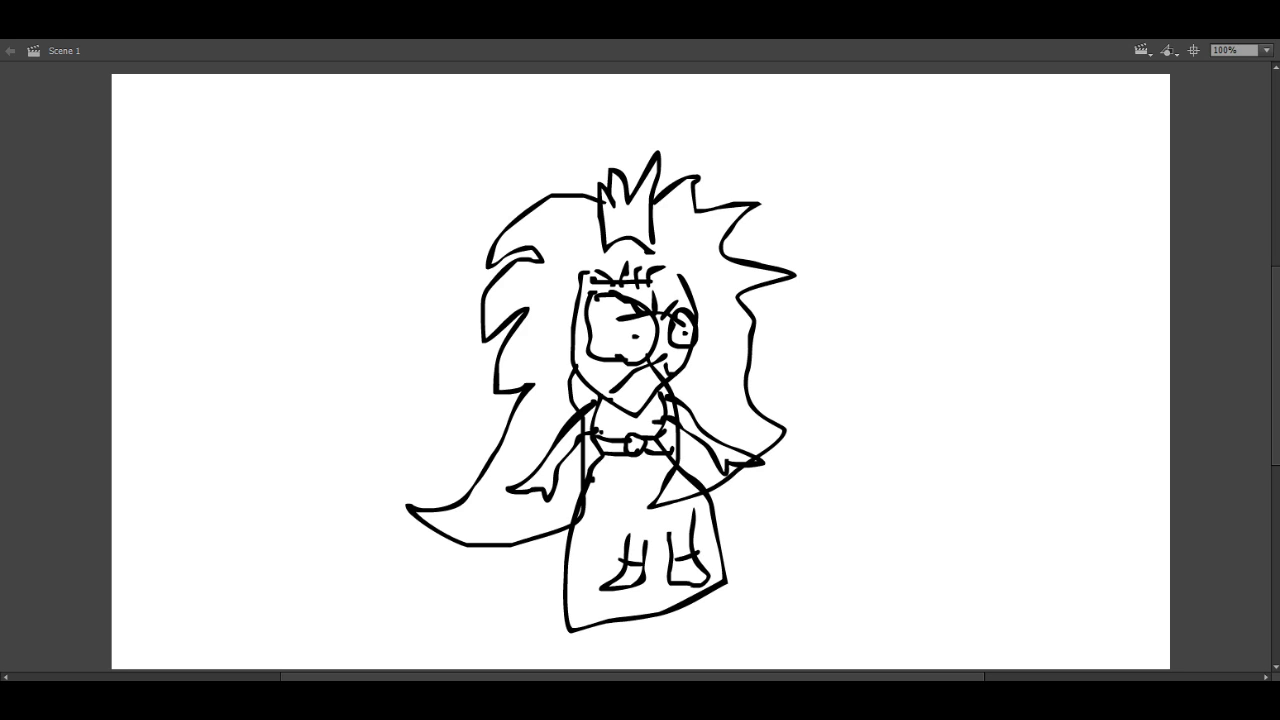
key("ctrl+z")
key("ctrl+z")
key("ctrl+z")
key("ctrl+z")
key("ctrl+z")
key("ctrl+z")
key("ctrl+z")
key("ctrl+z")
key("ctrl+z")
key("ctrl+z")
key("ctrl+z")
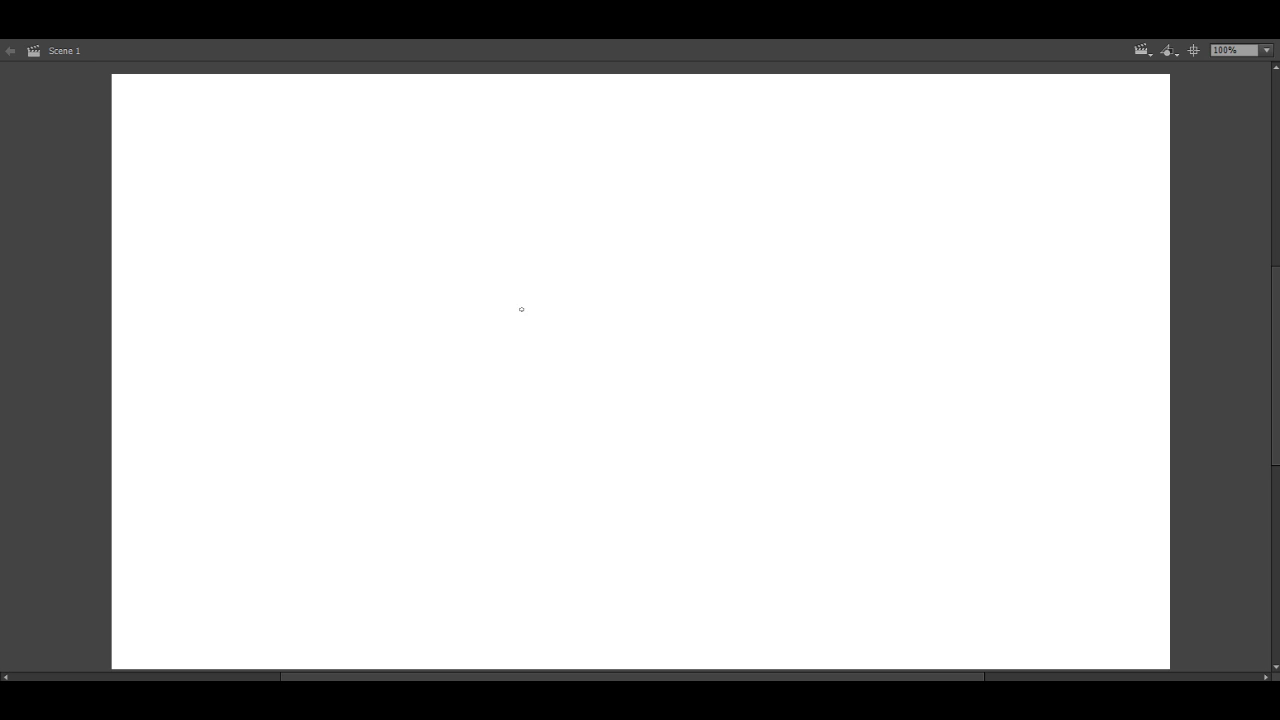
Step: Outline the monster's head and eyes, and draw the right horn with a bump beside it
mouse_move(564, 340)
left_mouse_down()
mouse_move(570, 284)
mouse_move(576, 349)
mouse_move(566, 346)
left_mouse_up()
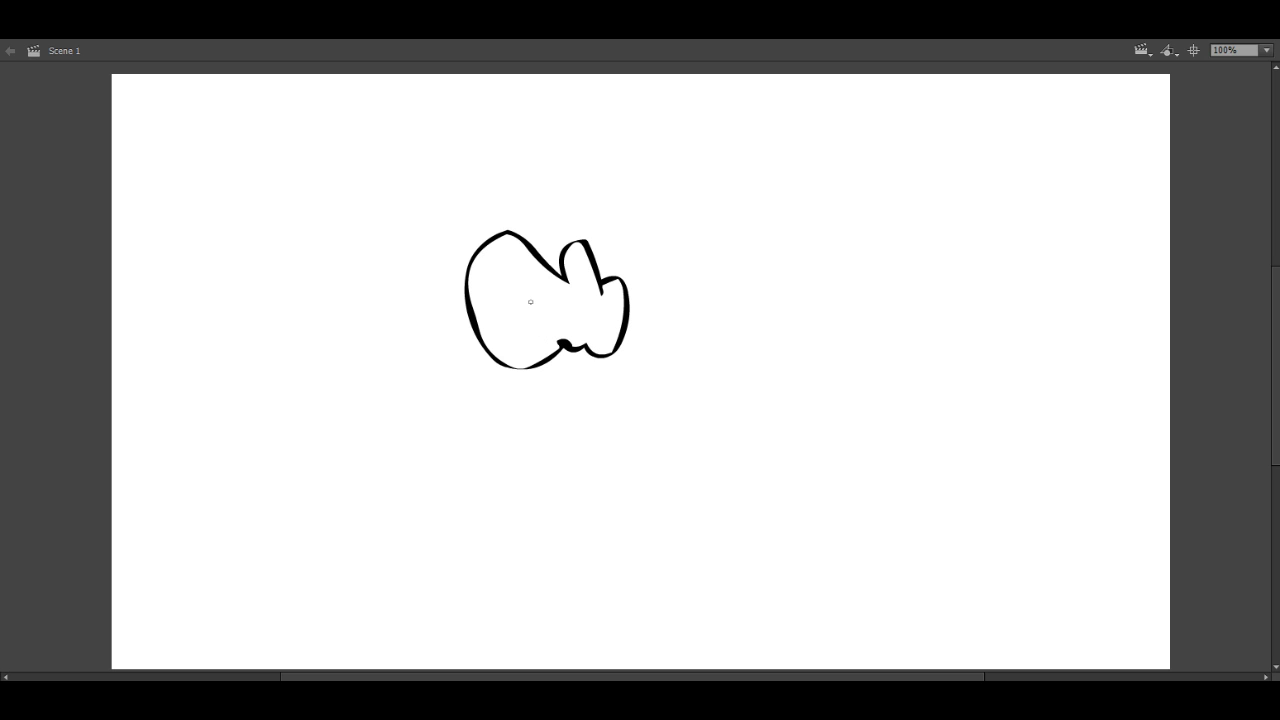
mouse_move(524, 308)
left_mouse_down()
mouse_move(616, 310)
mouse_move(556, 300)
left_mouse_up()
left_click_drag(538, 252, 518, 204)
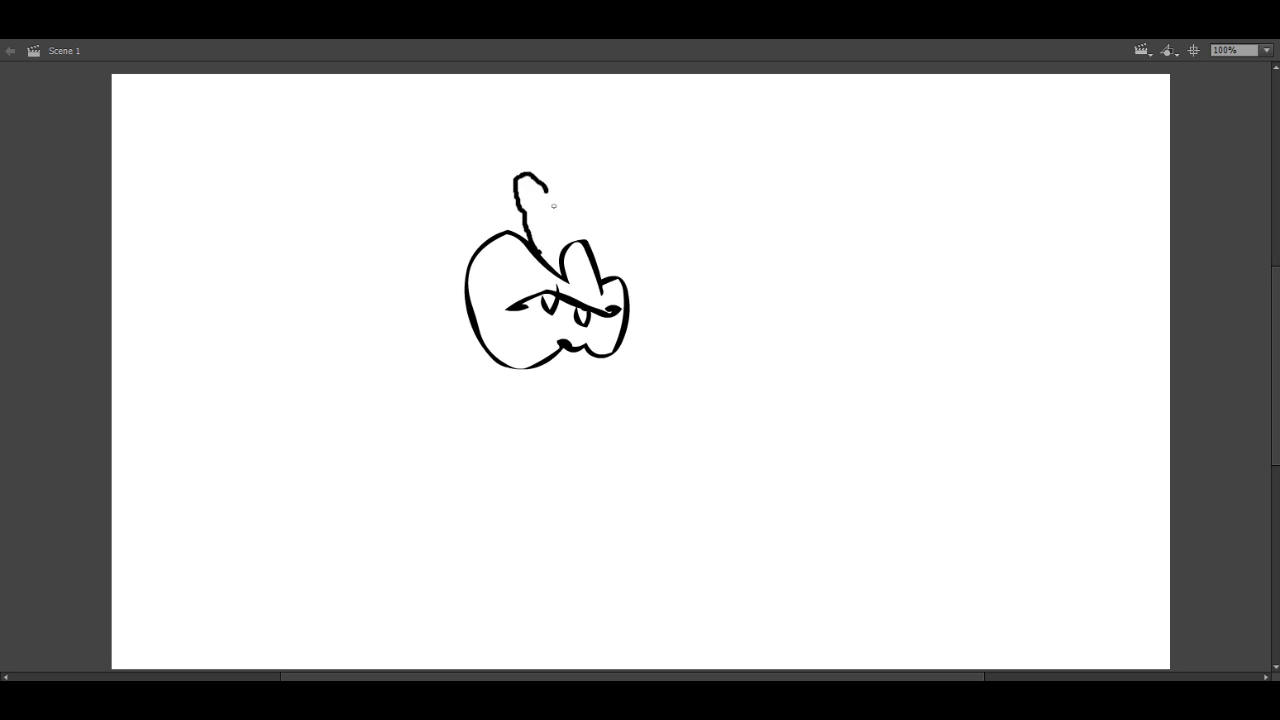
left_click_drag(550, 198, 560, 262)
mouse_move(530, 222)
left_mouse_down()
mouse_move(540, 254)
mouse_move(586, 205)
mouse_move(573, 238)
mouse_move(502, 240)
left_mouse_up()
mouse_move(508, 226)
left_mouse_down()
mouse_move(550, 205)
mouse_move(600, 262)
mouse_move(614, 222)
mouse_move(640, 255)
mouse_move(695, 140)
mouse_move(640, 245)
left_mouse_up()
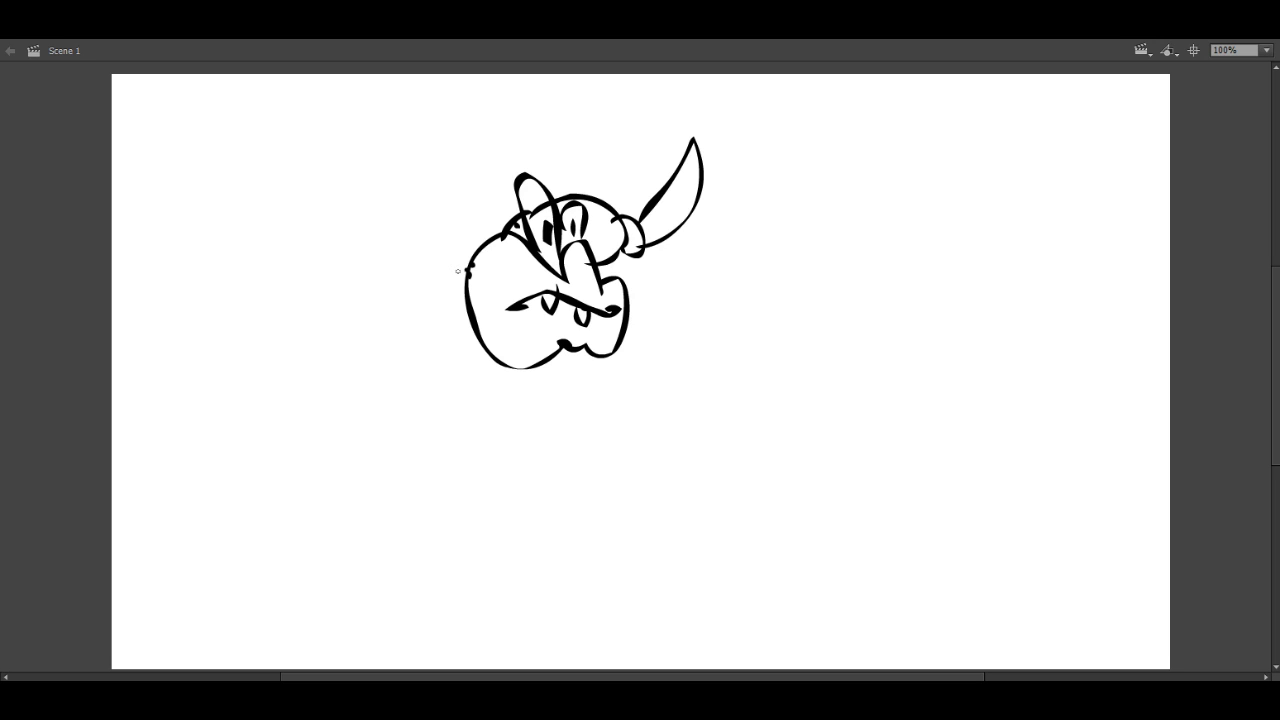
Step: Draw the curved left horn and add a dot at the chin
mouse_move(449, 273)
left_mouse_down()
mouse_move(460, 310)
mouse_move(447, 190)
left_mouse_up()
left_click_drag(420, 238, 445, 305)
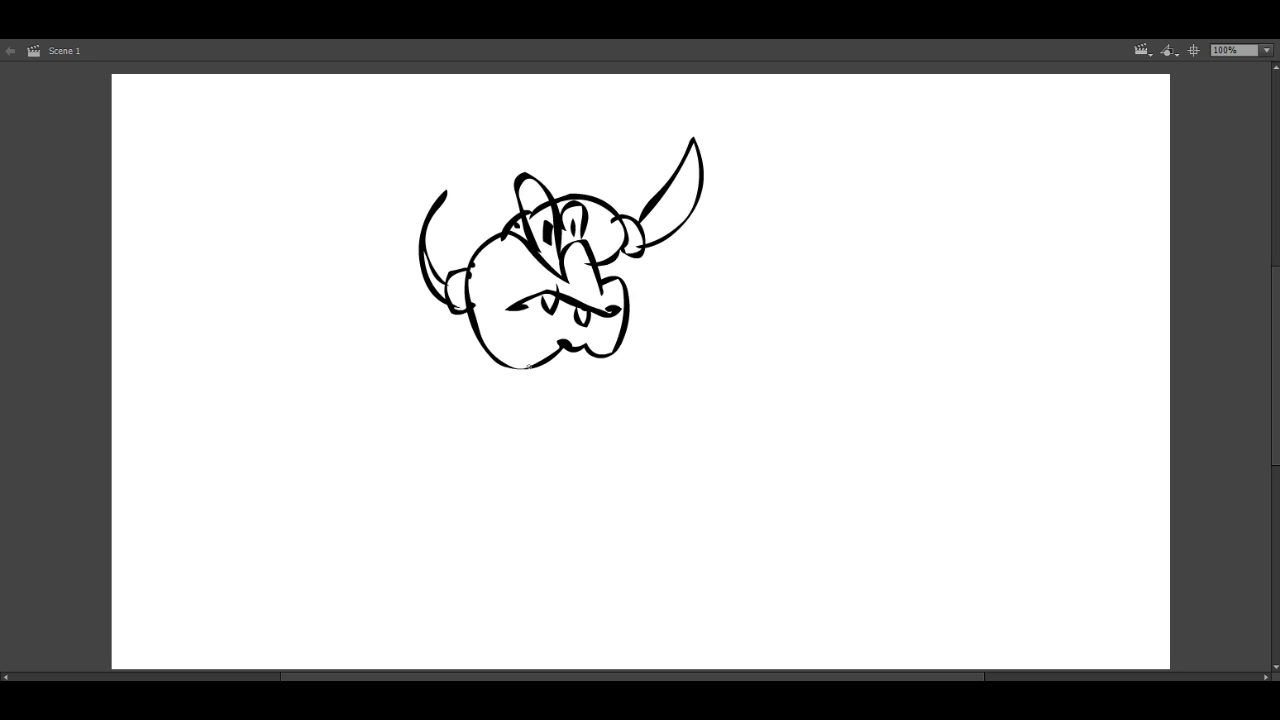
left_click(514, 368)
Step: Draw the body line below the chin with stripes and diagonal lines across the belly
mouse_move(506, 368)
left_mouse_down()
mouse_move(512, 508)
mouse_move(620, 282)
left_mouse_up()
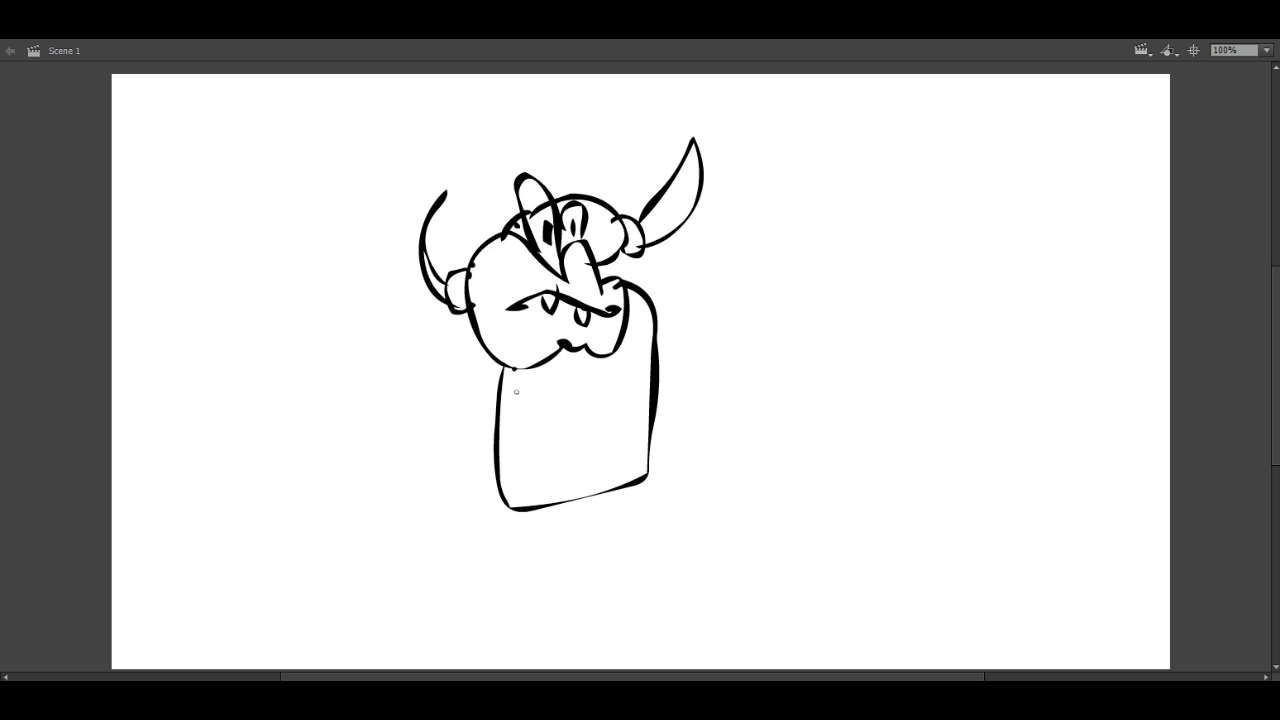
left_click_drag(506, 408, 650, 358)
left_click_drag(522, 436, 648, 392)
left_click_drag(546, 472, 666, 432)
left_click_drag(600, 472, 716, 444)
left_click_drag(608, 510, 726, 466)
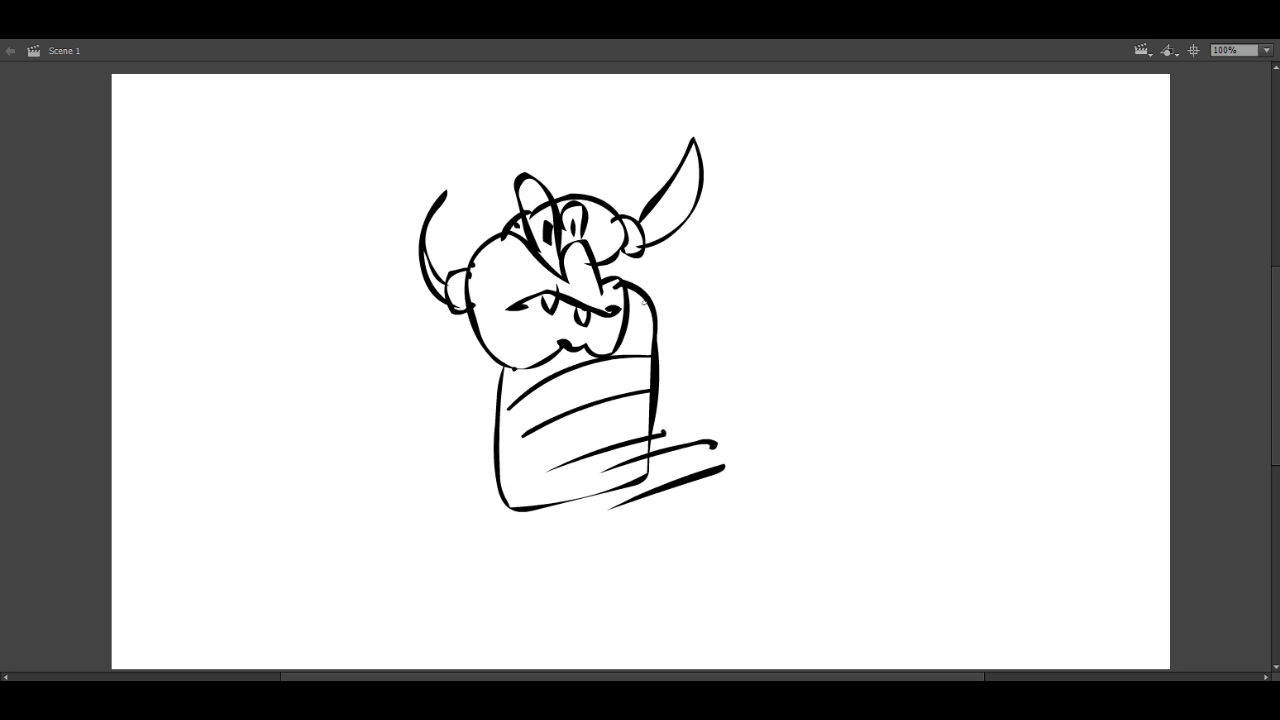
Step: Outline the shell behind the body, with its rear curve and a top spike
mouse_move(652, 296)
left_mouse_down()
mouse_move(718, 408)
mouse_move(720, 505)
mouse_move(770, 430)
mouse_move(738, 342)
mouse_move(700, 290)
mouse_move(624, 256)
mouse_move(700, 232)
mouse_move(820, 240)
mouse_move(845, 300)
mouse_move(820, 378)
left_mouse_up()
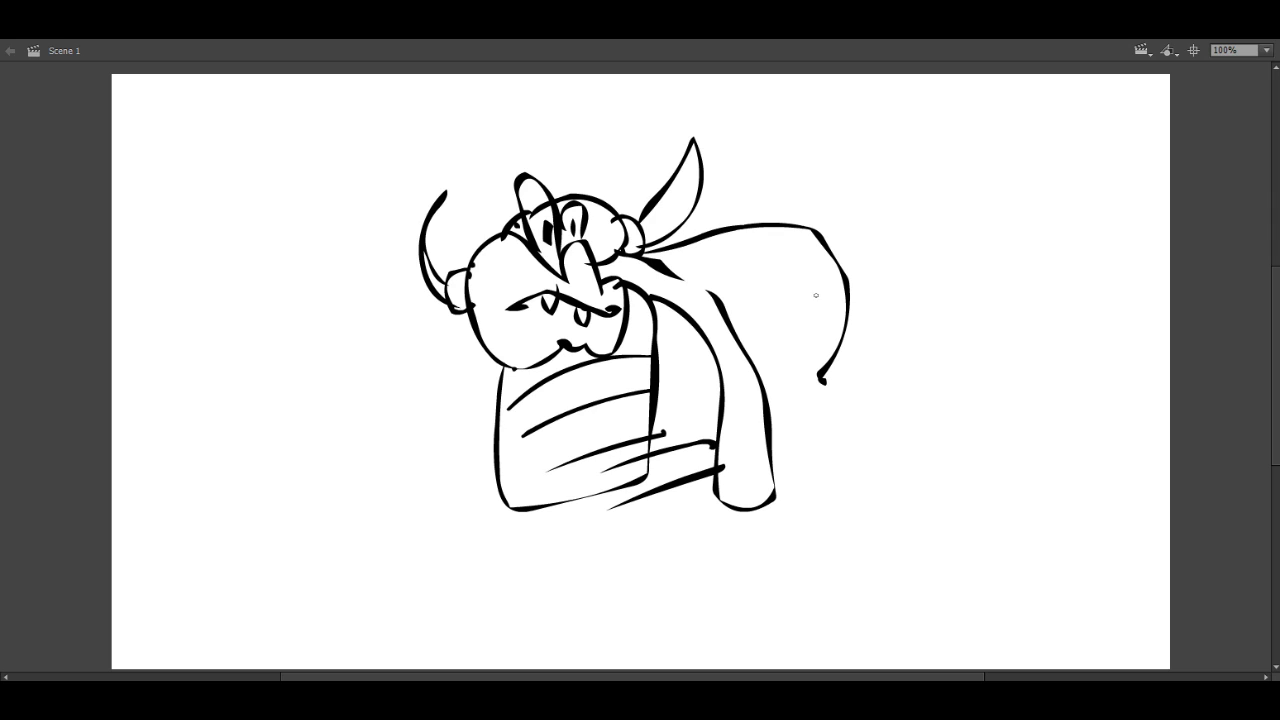
mouse_move(830, 320)
left_mouse_down()
mouse_move(870, 378)
mouse_move(840, 480)
mouse_move(778, 498)
left_mouse_up()
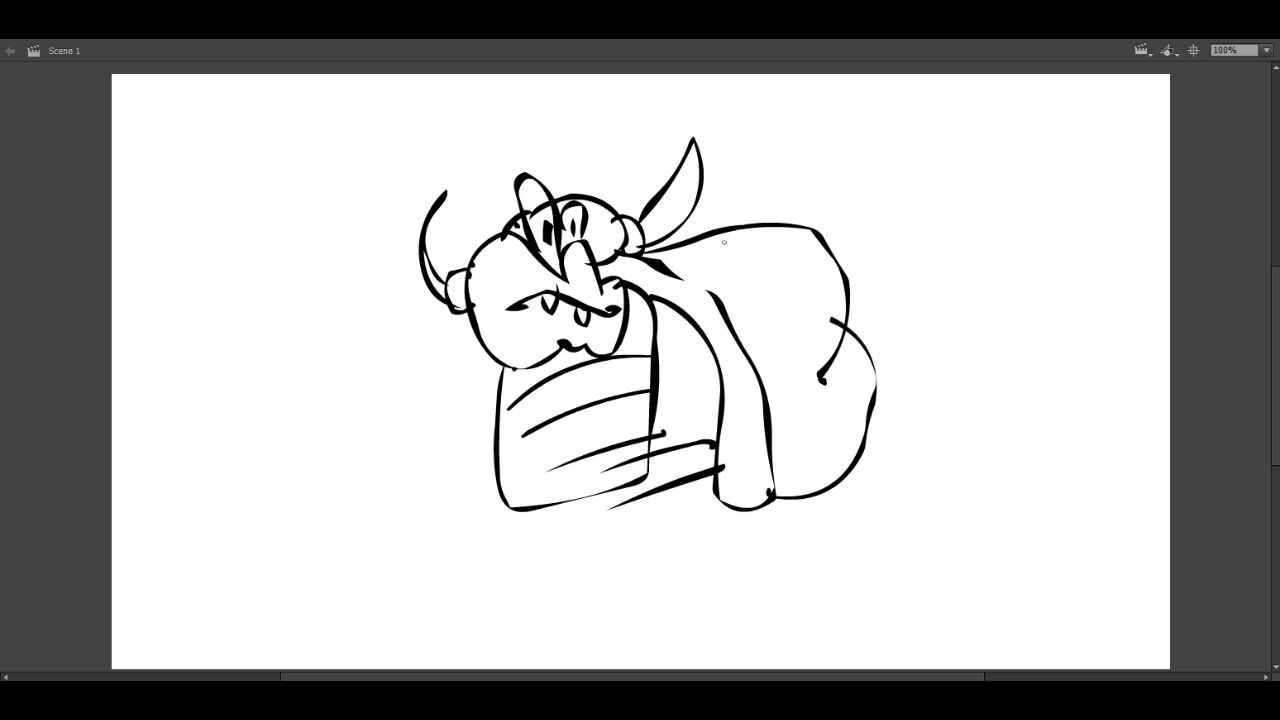
mouse_move(724, 240)
left_mouse_down()
mouse_move(772, 148)
mouse_move(758, 226)
mouse_move(835, 175)
mouse_move(800, 258)
mouse_move(760, 262)
mouse_move(903, 242)
mouse_move(812, 292)
left_mouse_up()
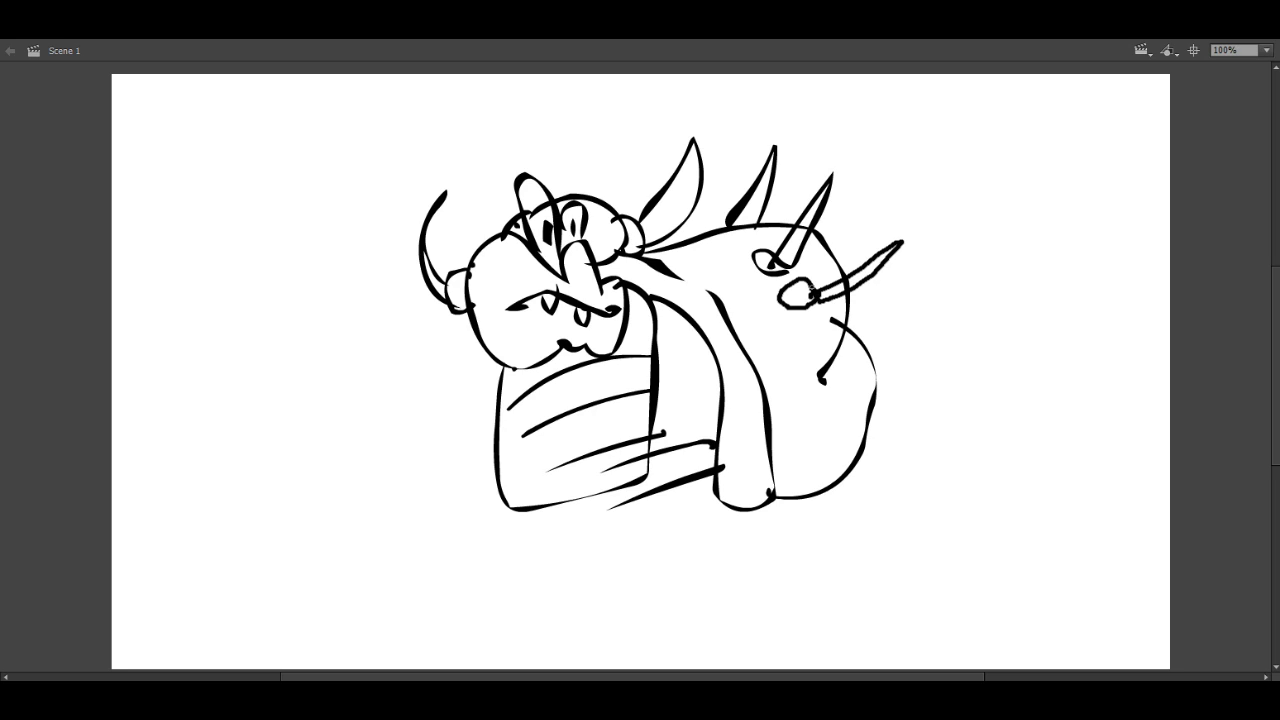
Step: Add ringed spikes and a lower ring to the shell
mouse_move(790, 378)
left_mouse_down()
mouse_move(800, 415)
mouse_move(812, 386)
mouse_move(910, 345)
left_mouse_up()
mouse_move(910, 348)
left_mouse_down()
mouse_move(800, 422)
mouse_move(905, 348)
left_mouse_up()
mouse_move(810, 435)
left_mouse_down()
mouse_move(820, 480)
mouse_move(826, 428)
mouse_move(870, 425)
mouse_move(815, 455)
left_mouse_up()
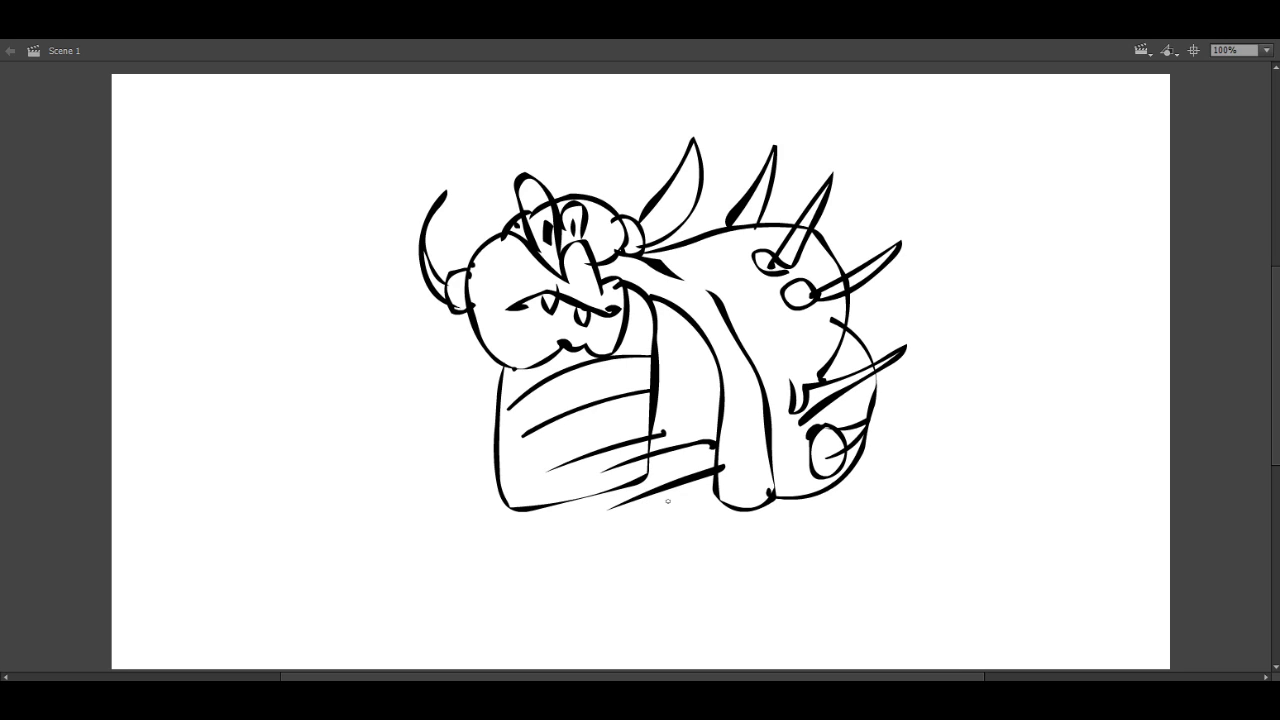
Step: Draw a leg below the shell and stripe both legs
mouse_move(770, 503)
left_mouse_down()
mouse_move(805, 520)
mouse_move(790, 575)
mouse_move(817, 594)
mouse_move(745, 590)
mouse_move(742, 530)
mouse_move(665, 590)
mouse_move(660, 540)
mouse_move(680, 495)
mouse_move(720, 485)
mouse_move(680, 505)
left_mouse_up()
mouse_move(656, 523)
left_mouse_down()
mouse_move(680, 518)
mouse_move(678, 534)
left_mouse_up()
left_click_drag(782, 525, 810, 528)
mouse_move(786, 540)
left_mouse_down()
mouse_move(812, 538)
mouse_move(806, 550)
left_mouse_up()
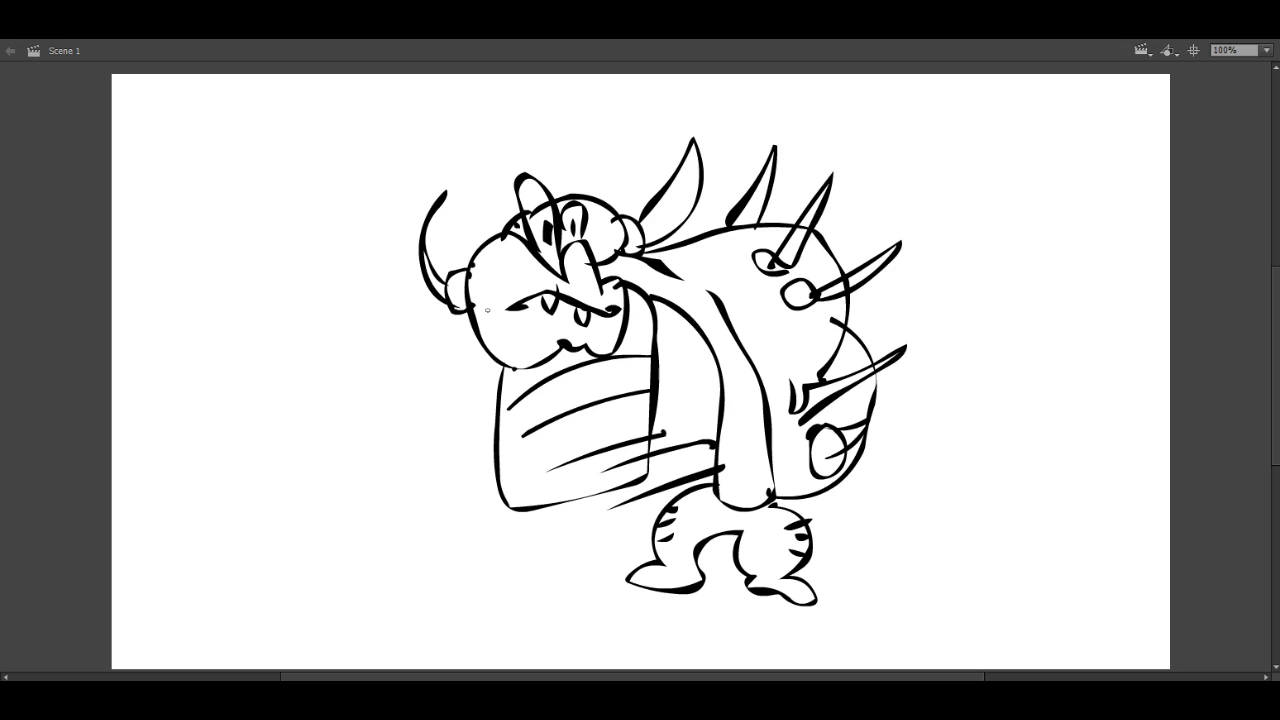
Step: Draw a clawed arm reaching left, with its inner line and shoulder details
mouse_move(440, 355)
left_mouse_down()
mouse_move(310, 520)
mouse_move(348, 528)
mouse_move(418, 480)
mouse_move(428, 536)
mouse_move(418, 458)
mouse_move(490, 382)
left_mouse_up()
mouse_move(415, 372)
left_mouse_down()
mouse_move(465, 292)
mouse_move(405, 365)
left_mouse_up()
mouse_move(468, 384)
left_mouse_down()
mouse_move(470, 414)
mouse_move(518, 444)
left_mouse_up()
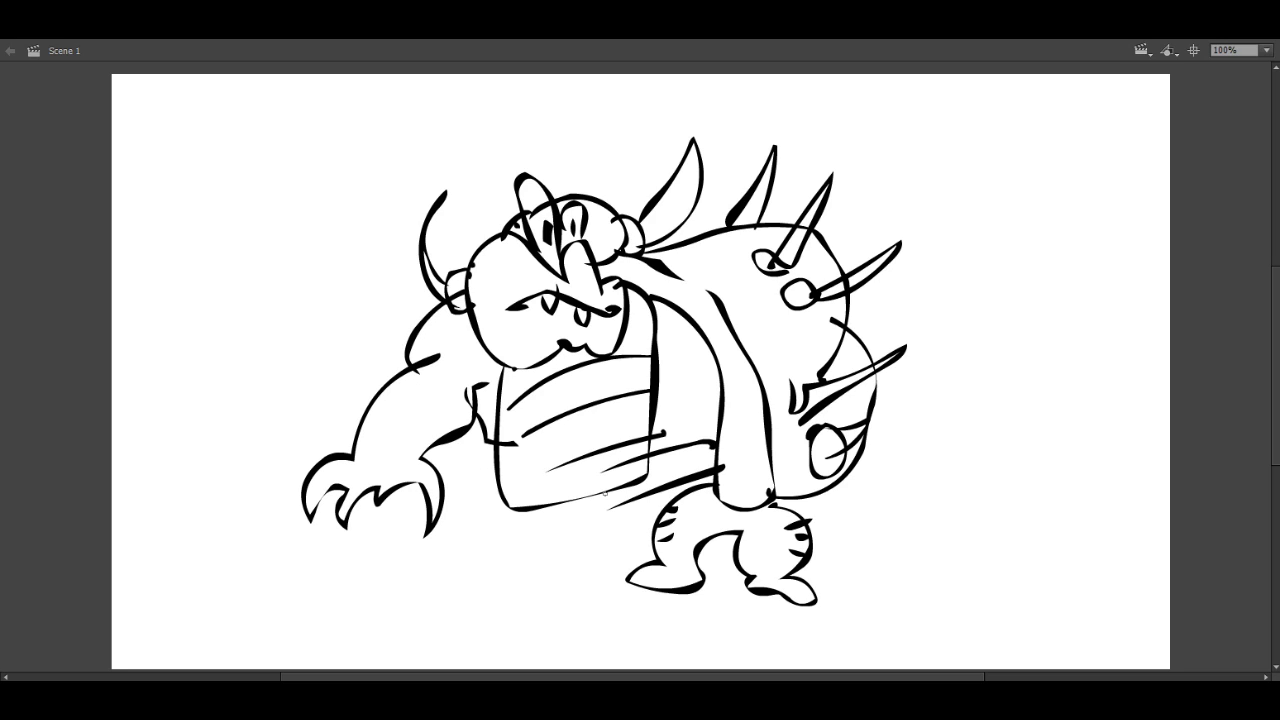
Step: Mark below the belly, draw a second leg and foot, and add shell detail curves
left_click(576, 498)
mouse_move(560, 510)
left_mouse_down()
mouse_move(510, 585)
mouse_move(570, 600)
mouse_move(594, 540)
left_mouse_up()
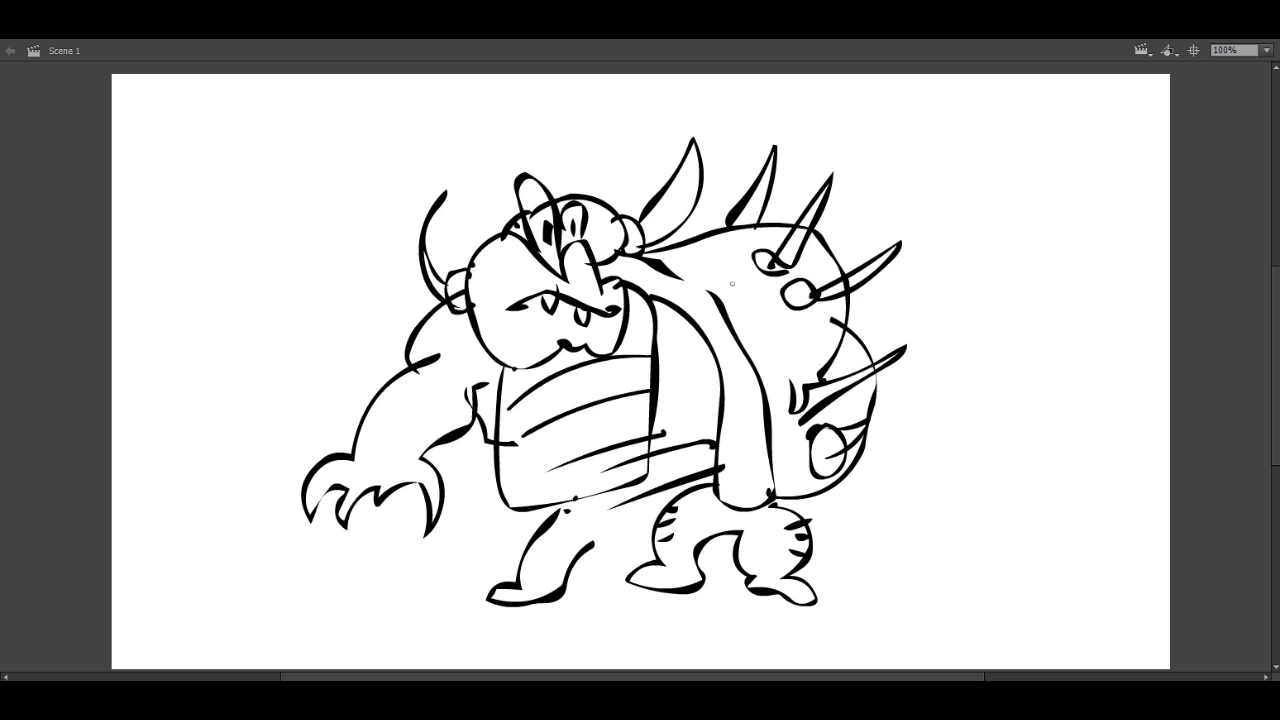
mouse_move(678, 272)
left_mouse_down()
mouse_move(688, 308)
mouse_move(722, 268)
mouse_move(780, 315)
left_mouse_up()
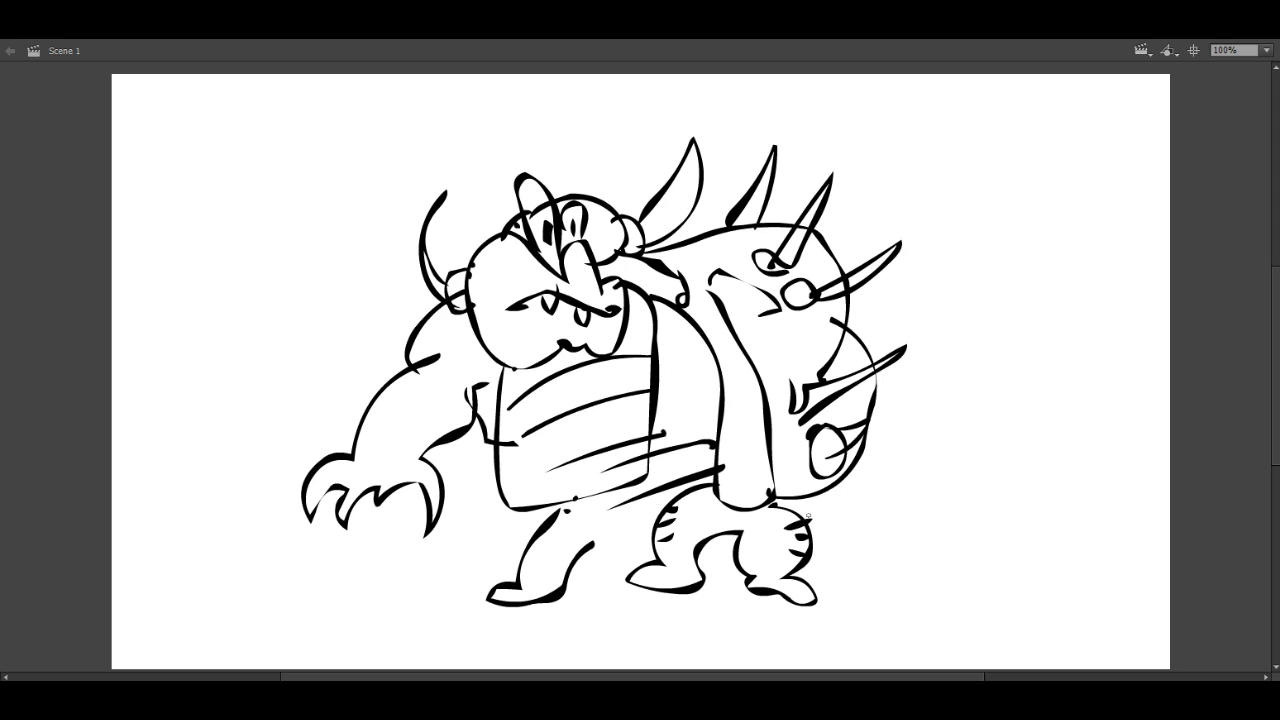
left_click_drag(777, 507, 785, 513)
mouse_move(788, 340)
left_mouse_down()
mouse_move(815, 315)
mouse_move(790, 410)
left_mouse_up()
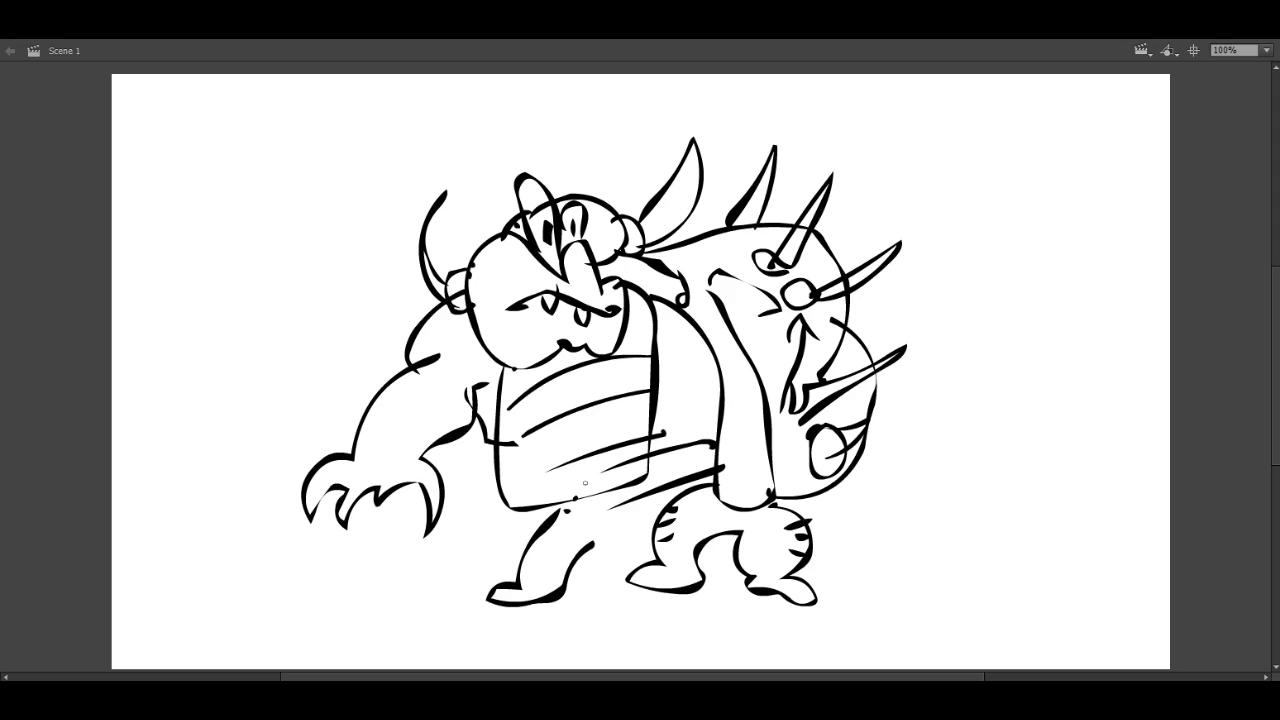
Step: Undo every stroke of the horned, caped sketch, then return to the Brush tool
key("ctrl+z")
key("ctrl+z")
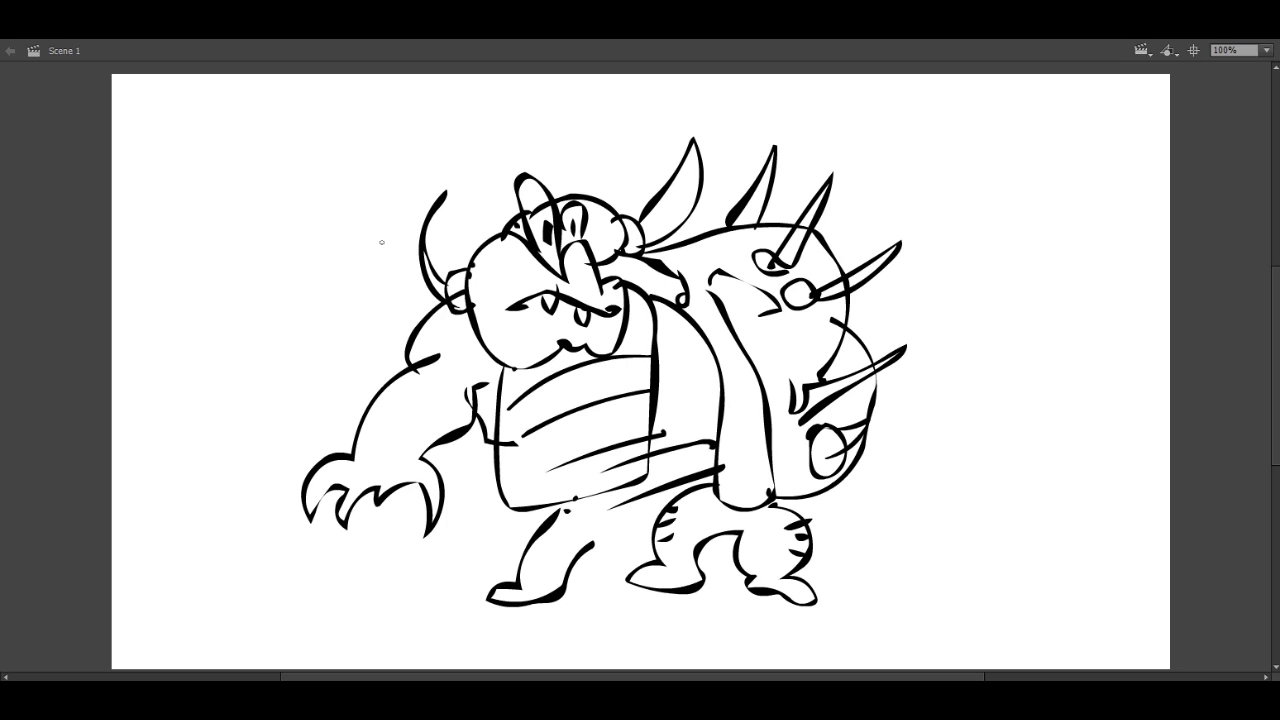
key("ctrl+z")
key("ctrl+z")
key("ctrl+z")
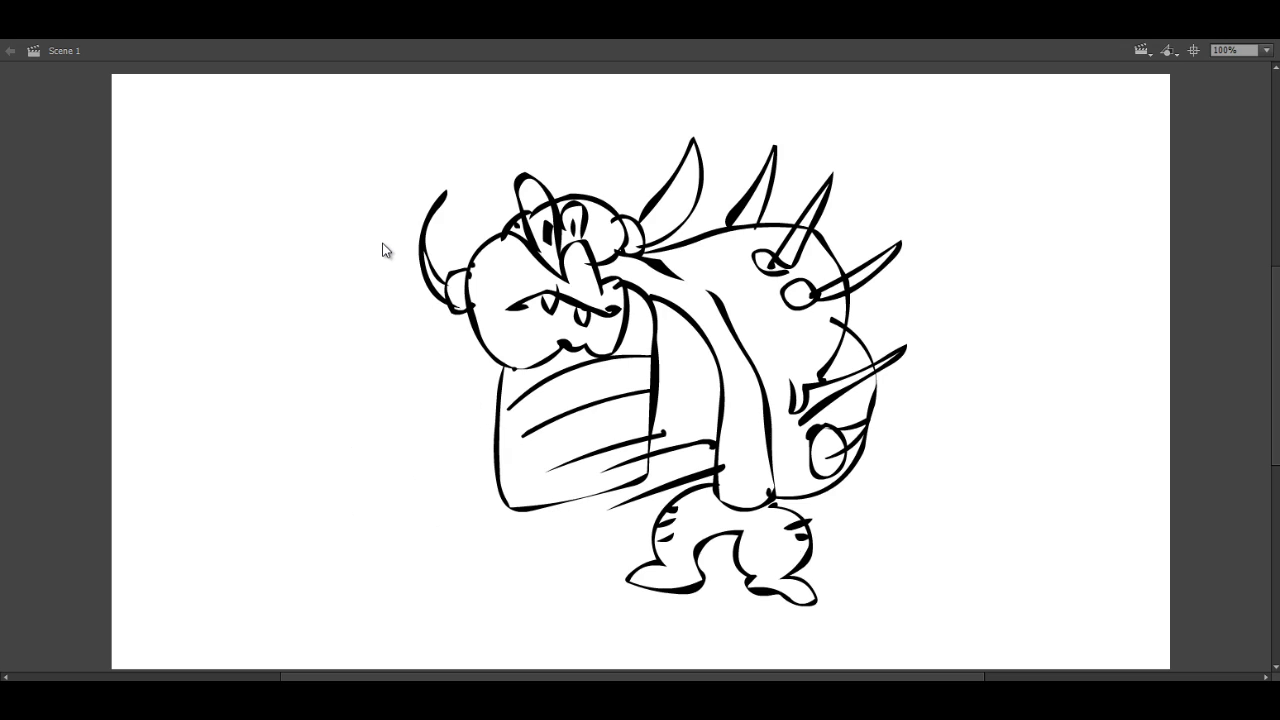
key("ctrl+z")
key("ctrl+z")
key("ctrl+z")
key("ctrl+z")
key("ctrl+z")
key("ctrl+z")
key("ctrl+z")
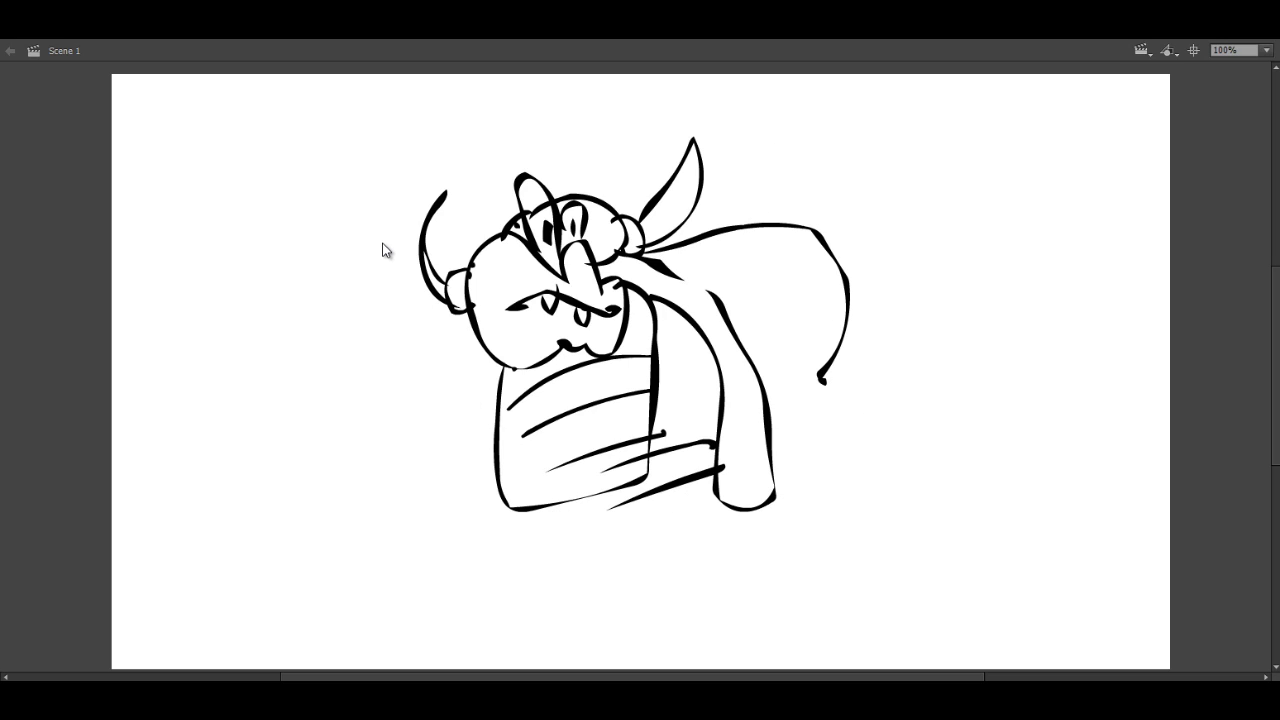
key("ctrl+z")
key("ctrl+z")
key("ctrl+z")
key("ctrl+z")
key("ctrl+z")
key("ctrl+z")
key("ctrl+z")
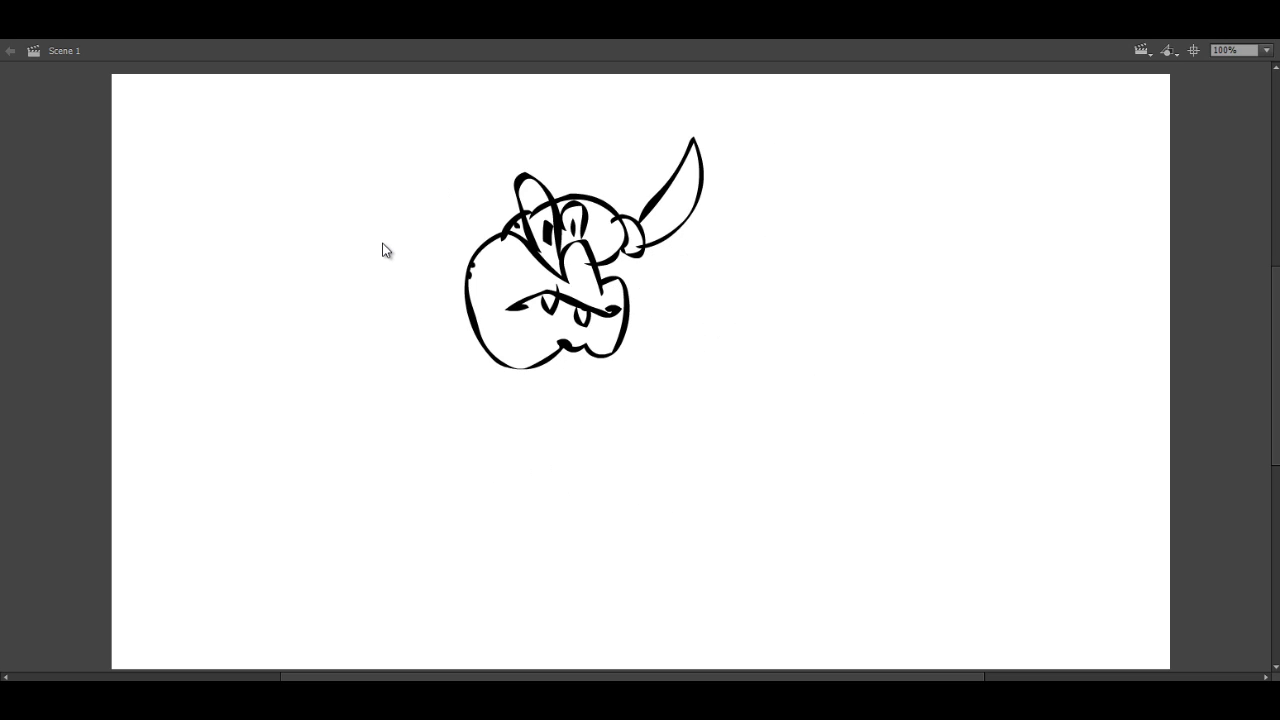
key("ctrl+z")
key("ctrl+z")
key("ctrl+z")
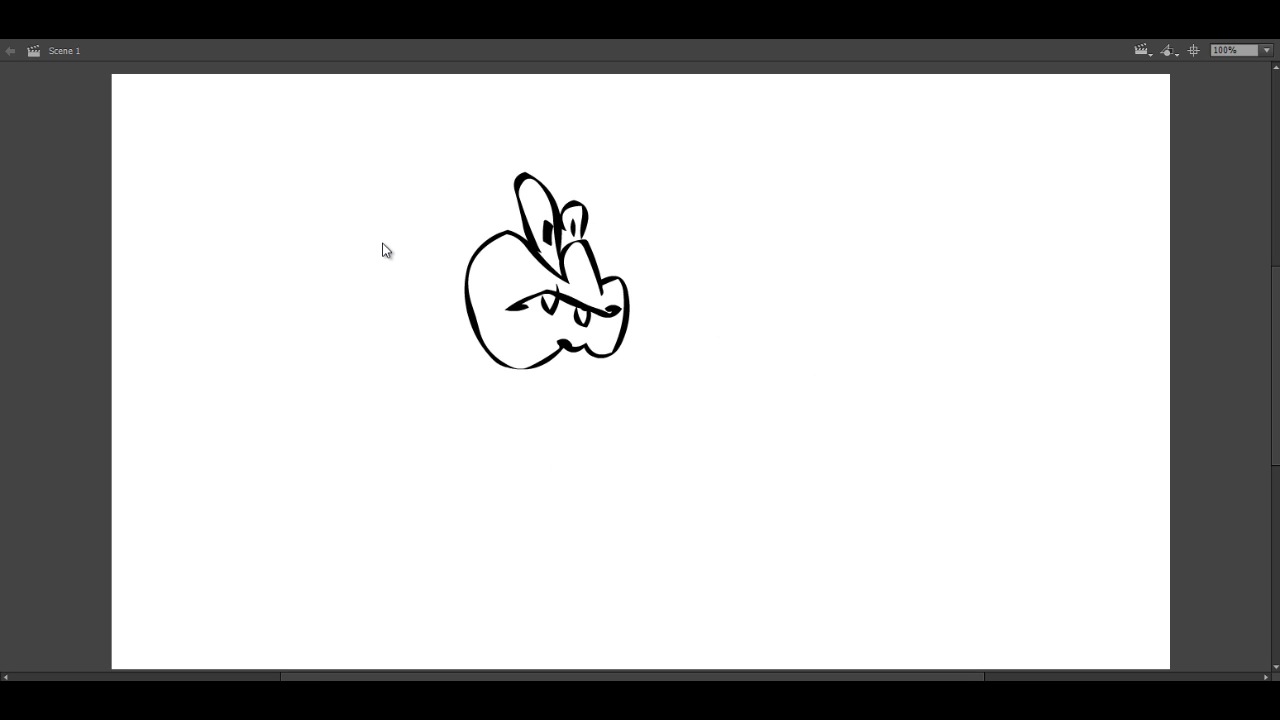
key("ctrl+z")
key("ctrl+z")
key("ctrl+z")
key("ctrl+z")
key("ctrl+z")
key("ctrl+z")
key("ctrl+z")
key("b")
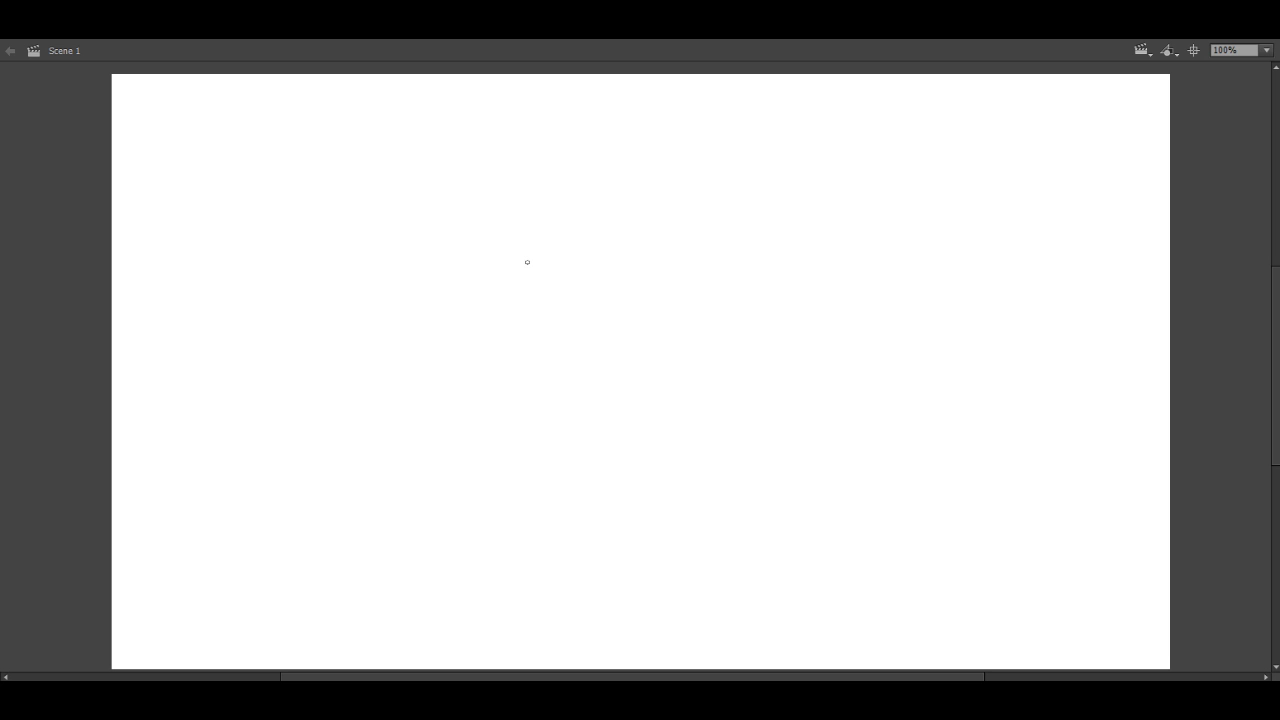
Step: Draw the creature's big rounded beak, head crest and hatched spiky beard
mouse_move(527, 268)
left_mouse_down()
mouse_move(527, 426)
mouse_move(496, 318)
mouse_move(722, 372)
left_mouse_up()
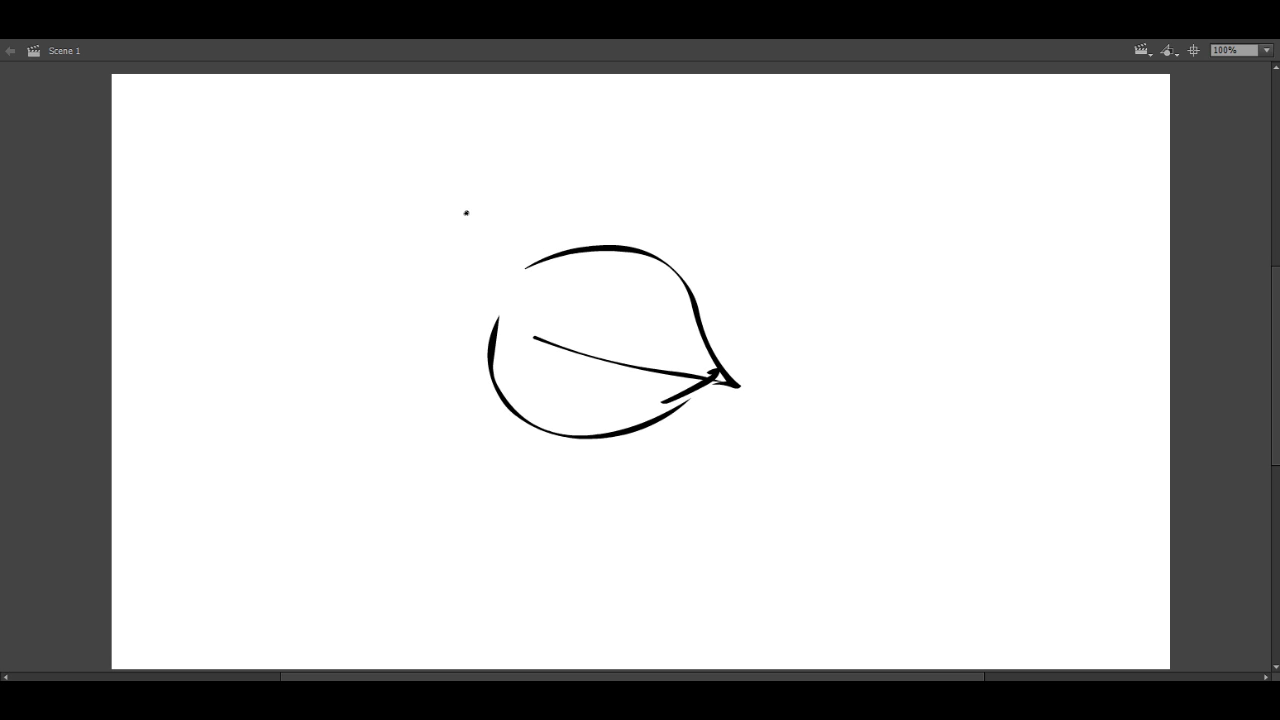
mouse_move(466, 212)
left_mouse_down()
mouse_move(528, 228)
mouse_move(584, 220)
mouse_move(480, 237)
mouse_move(520, 232)
mouse_move(508, 246)
mouse_move(522, 264)
mouse_move(540, 238)
mouse_move(430, 135)
left_mouse_up()
mouse_move(444, 181)
left_mouse_down()
mouse_move(460, 255)
mouse_move(400, 332)
mouse_move(392, 362)
mouse_move(408, 395)
left_mouse_up()
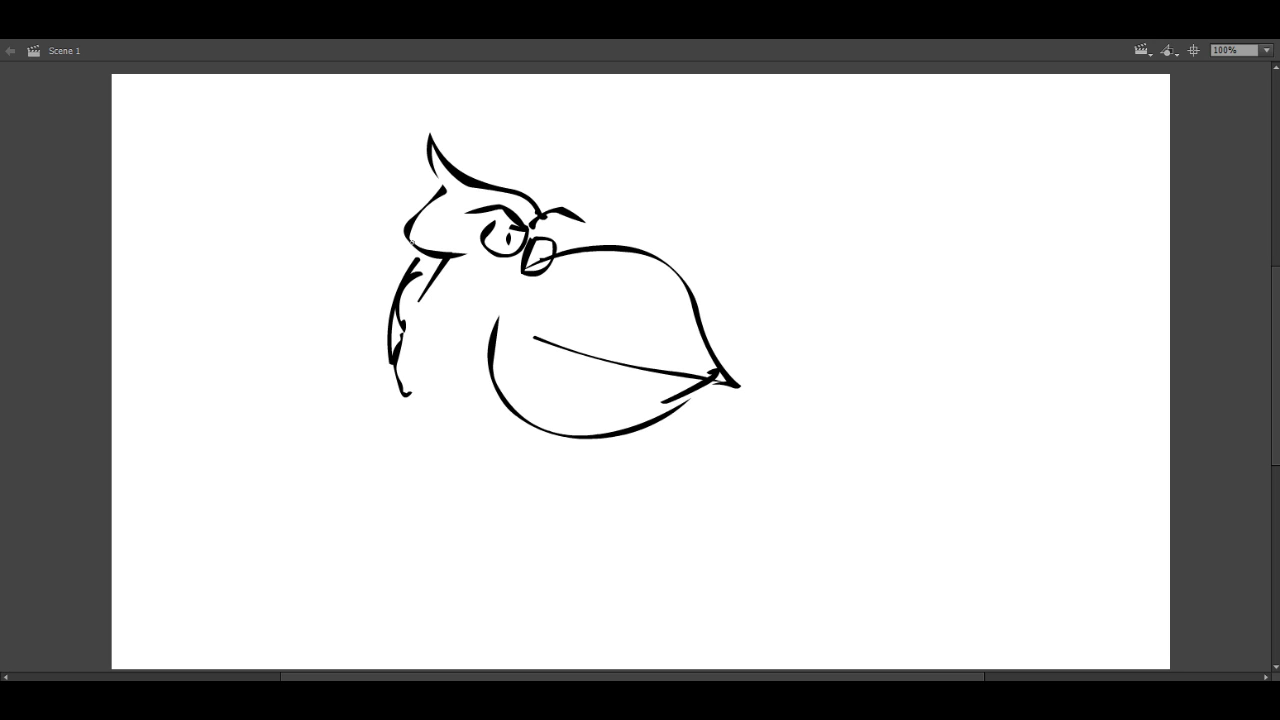
left_click_drag(386, 222, 432, 272)
mouse_move(370, 316)
left_mouse_down()
mouse_move(392, 312)
mouse_move(396, 332)
left_mouse_up()
left_click_drag(376, 350, 402, 378)
left_click_drag(394, 392, 420, 398)
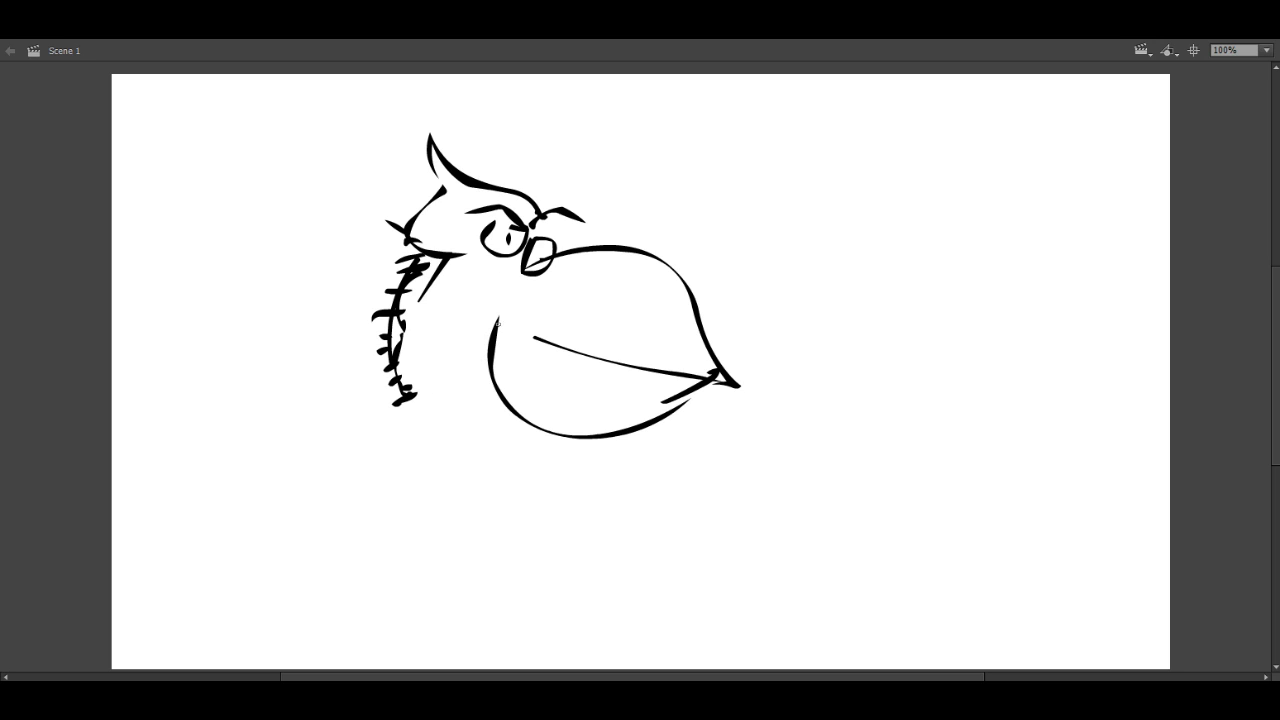
Step: Outline the broad body lobes and the left shoulder curve below the beard
left_click_drag(494, 364, 496, 378)
left_click_drag(412, 402, 446, 552)
left_click_drag(476, 478, 488, 540)
mouse_move(603, 436)
left_mouse_down()
mouse_move(620, 484)
mouse_move(540, 534)
mouse_move(498, 500)
left_mouse_up()
mouse_move(400, 395)
left_mouse_down()
mouse_move(300, 410)
mouse_move(260, 555)
left_mouse_up()
Step: Add a chest dot, the right shoulder curve, and an eyebrow with a second eye
left_click(510, 445)
mouse_move(598, 437)
left_mouse_down()
mouse_move(650, 442)
mouse_move(720, 555)
left_mouse_up()
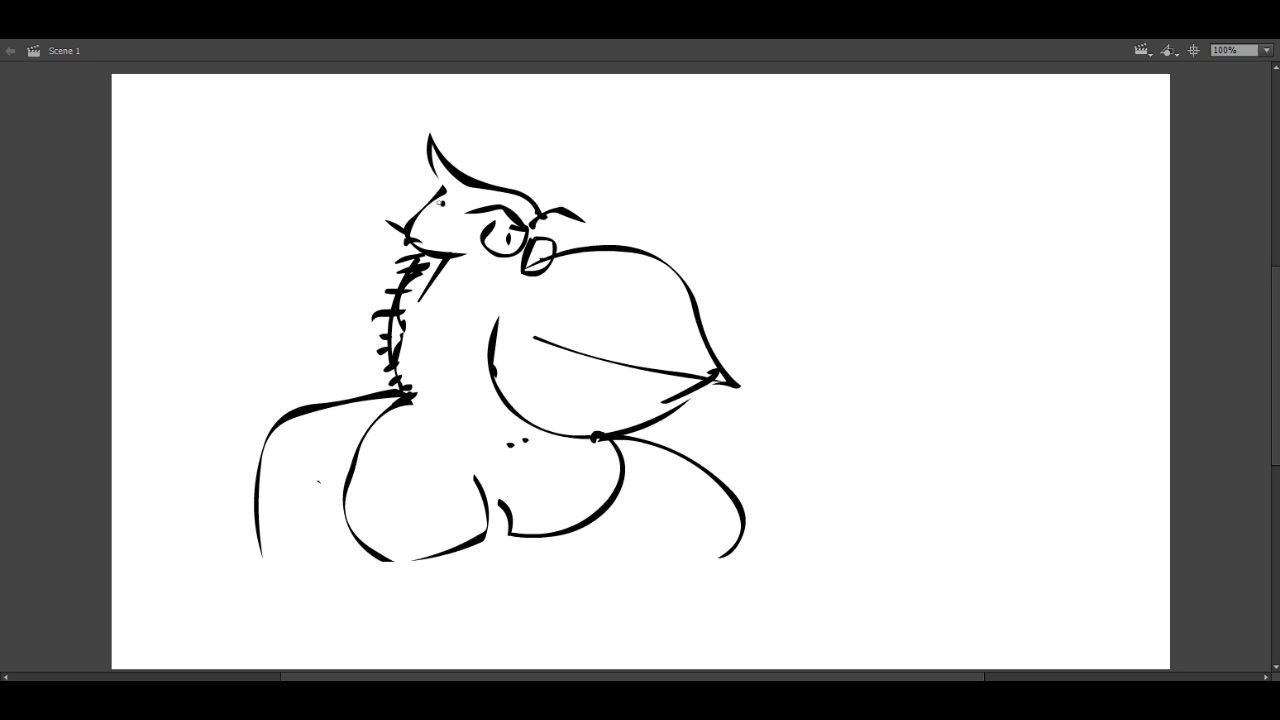
mouse_move(412, 222)
left_mouse_down()
mouse_move(464, 212)
mouse_move(428, 244)
mouse_move(476, 234)
mouse_move(438, 246)
mouse_move(454, 250)
left_mouse_up()
Step: Dab freckle dots along the creature's neck
left_click(412, 343)
left_click_drag(418, 314, 428, 318)
mouse_move(418, 280)
left_mouse_down()
mouse_move(428, 300)
mouse_move(452, 288)
left_mouse_up()
left_click_drag(449, 297, 446, 368)
mouse_move(412, 364)
left_mouse_down()
mouse_move(428, 374)
mouse_move(396, 368)
left_mouse_up()
Step: Fill the area left of the head with a cluster of short spiky tufts
left_click_drag(336, 336, 304, 328)
left_click_drag(296, 246, 284, 380)
mouse_move(278, 290)
left_mouse_down()
mouse_move(288, 334)
mouse_move(326, 294)
left_mouse_up()
left_click_drag(312, 242, 336, 270)
mouse_move(282, 194)
left_mouse_down()
mouse_move(324, 218)
mouse_move(306, 230)
left_mouse_up()
mouse_move(274, 258)
left_mouse_down()
mouse_move(290, 266)
mouse_move(276, 310)
mouse_move(322, 332)
left_mouse_up()
mouse_move(284, 356)
left_mouse_down()
mouse_move(302, 366)
mouse_move(288, 366)
left_mouse_up()
left_click_drag(280, 342, 300, 356)
left_click_drag(338, 264, 356, 274)
left_click_drag(308, 204, 326, 212)
mouse_move(316, 186)
left_mouse_down()
mouse_move(334, 198)
mouse_move(362, 150)
left_mouse_up()
left_click_drag(336, 150, 358, 160)
left_click_drag(334, 160, 352, 170)
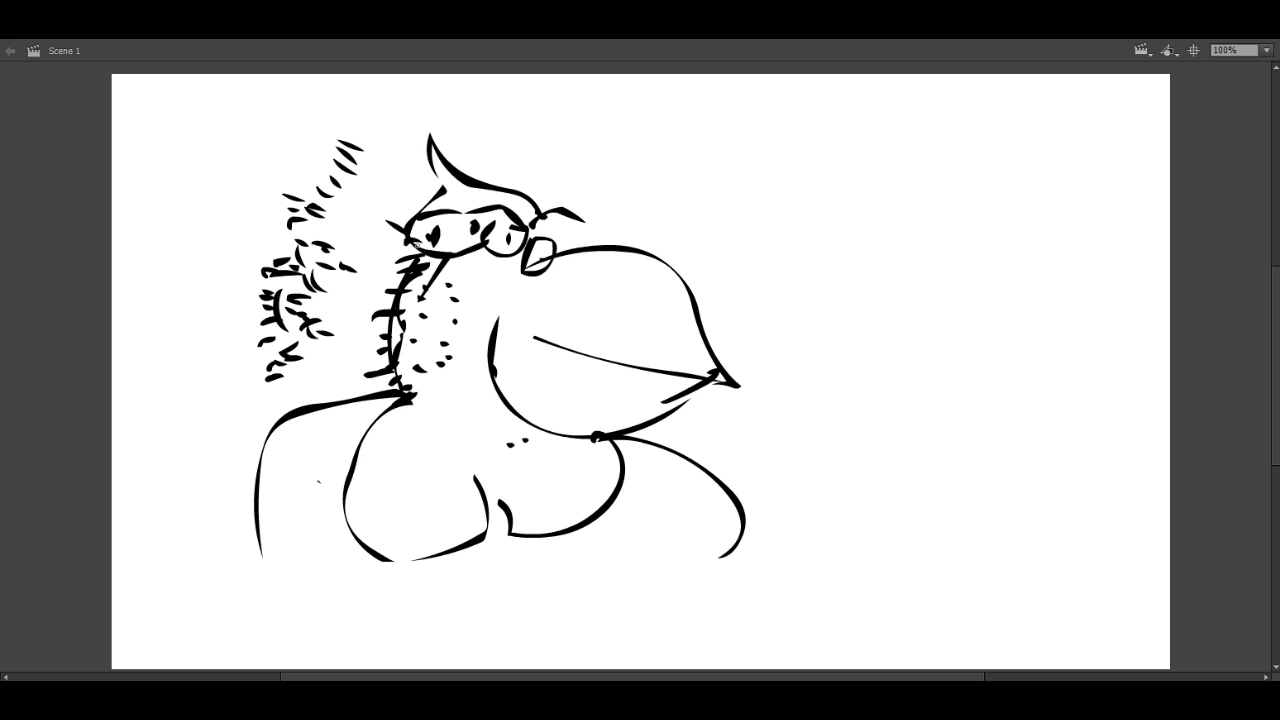
Step: Trace a red hat loop and red shoulder, chest, torso and neck outlines, then undo them
mouse_move(417, 262)
left_mouse_down()
mouse_move(520, 270)
mouse_move(487, 350)
left_mouse_up()
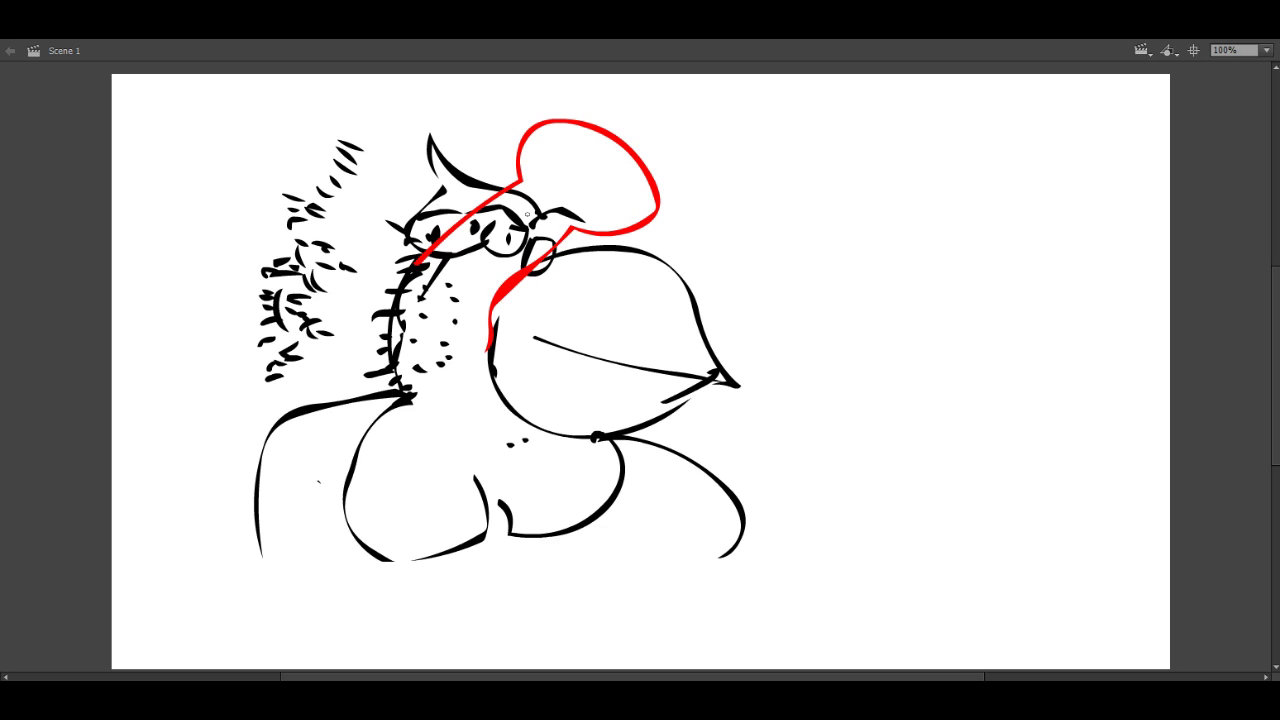
key("ctrl+z")
mouse_move(420, 250)
left_mouse_down()
mouse_move(585, 218)
mouse_move(490, 330)
left_mouse_up()
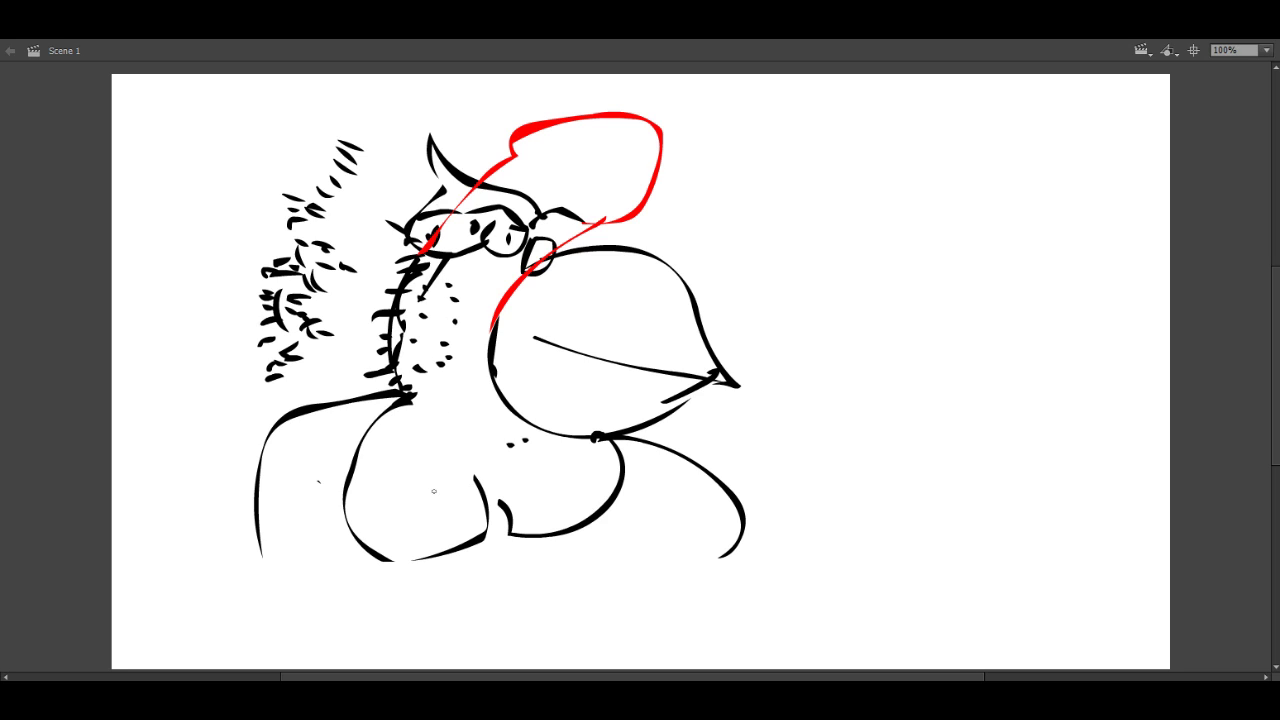
left_click_drag(408, 398, 482, 470)
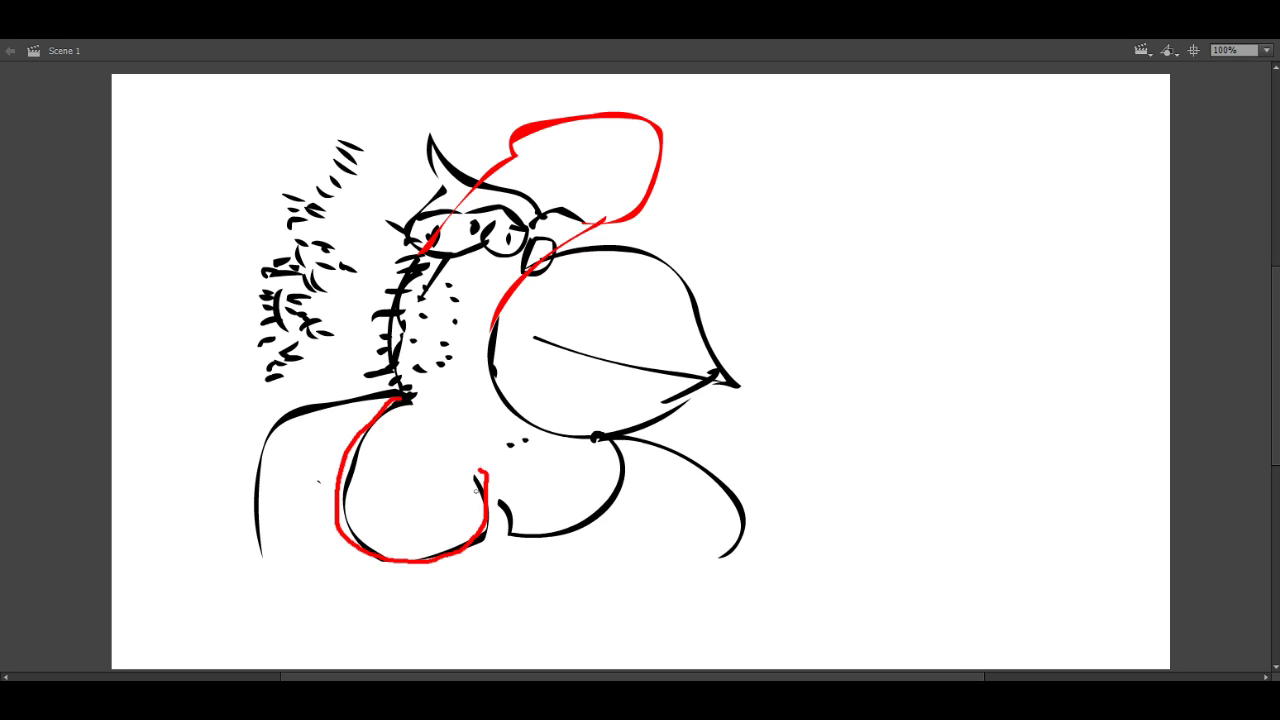
left_click_drag(486, 540, 514, 402)
left_click_drag(510, 305, 515, 405)
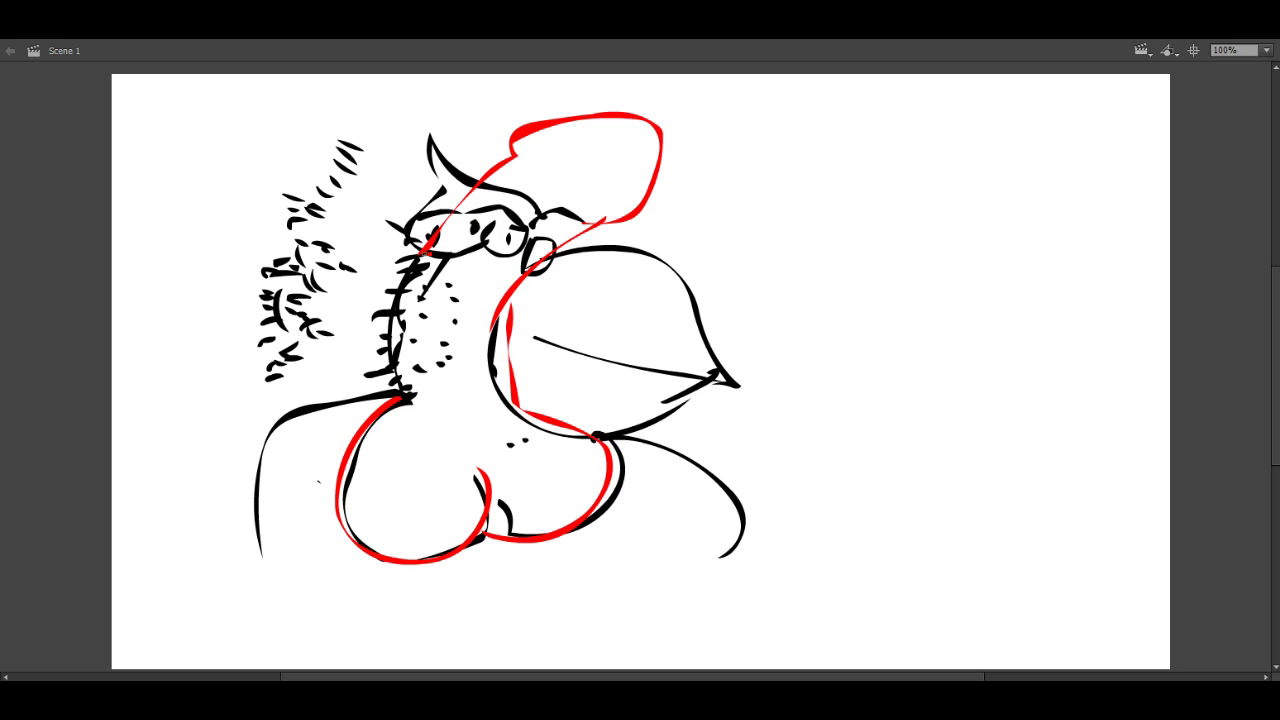
left_click_drag(430, 240, 395, 395)
key("ctrl+z")
key("ctrl+z")
key("ctrl+z")
key("ctrl+z")
key("ctrl+z")
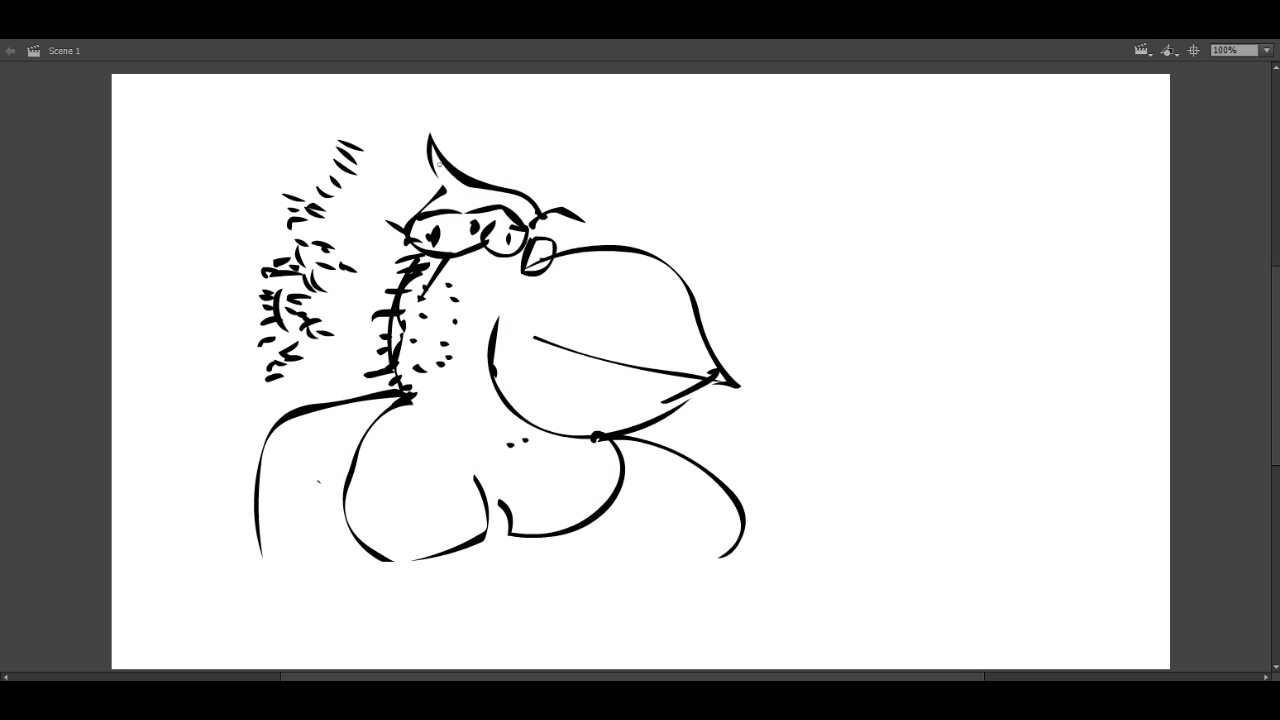
Step: Add red strokes on the hair tip and brow plus a squiggle, then undo them
mouse_move(430, 130)
left_mouse_down()
mouse_move(410, 258)
mouse_move(530, 240)
mouse_move(540, 205)
mouse_move(432, 126)
left_mouse_up()
left_click_drag(440, 218, 494, 224)
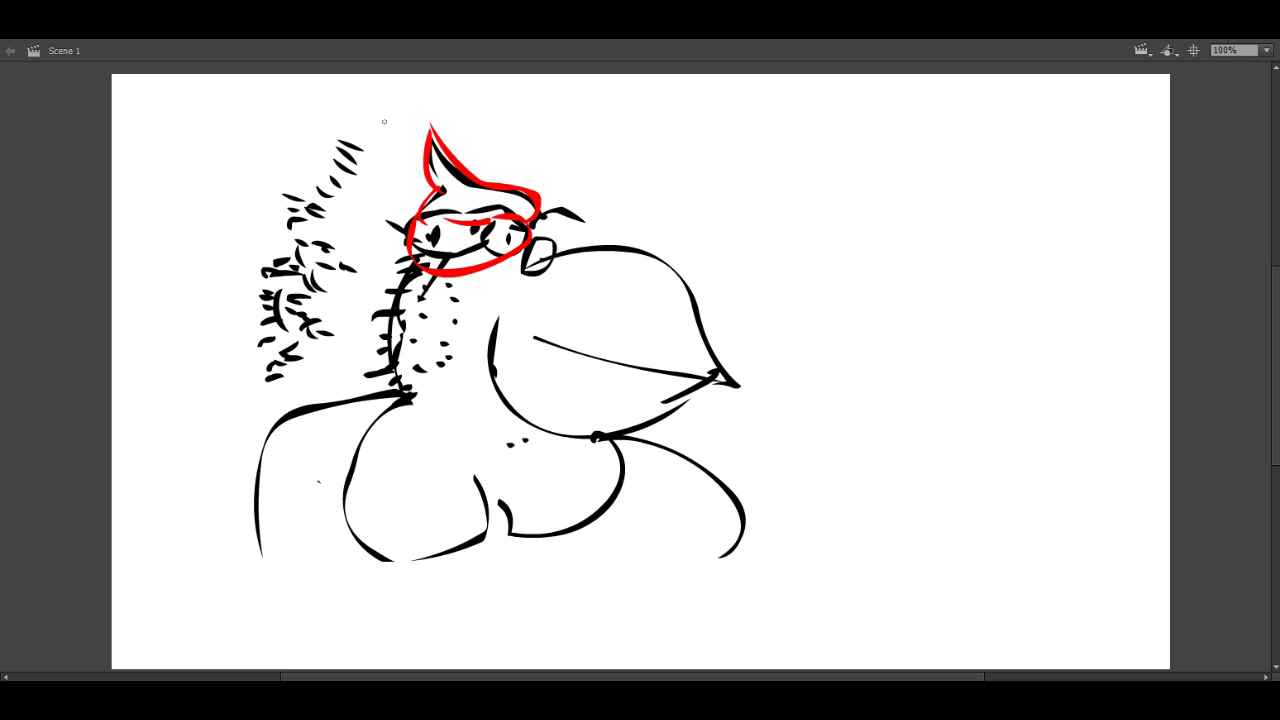
left_click_drag(385, 78, 422, 110)
key("ctrl+z")
key("ctrl+z")
key("ctrl+z")
key("ctrl+z")
key("ctrl+z")
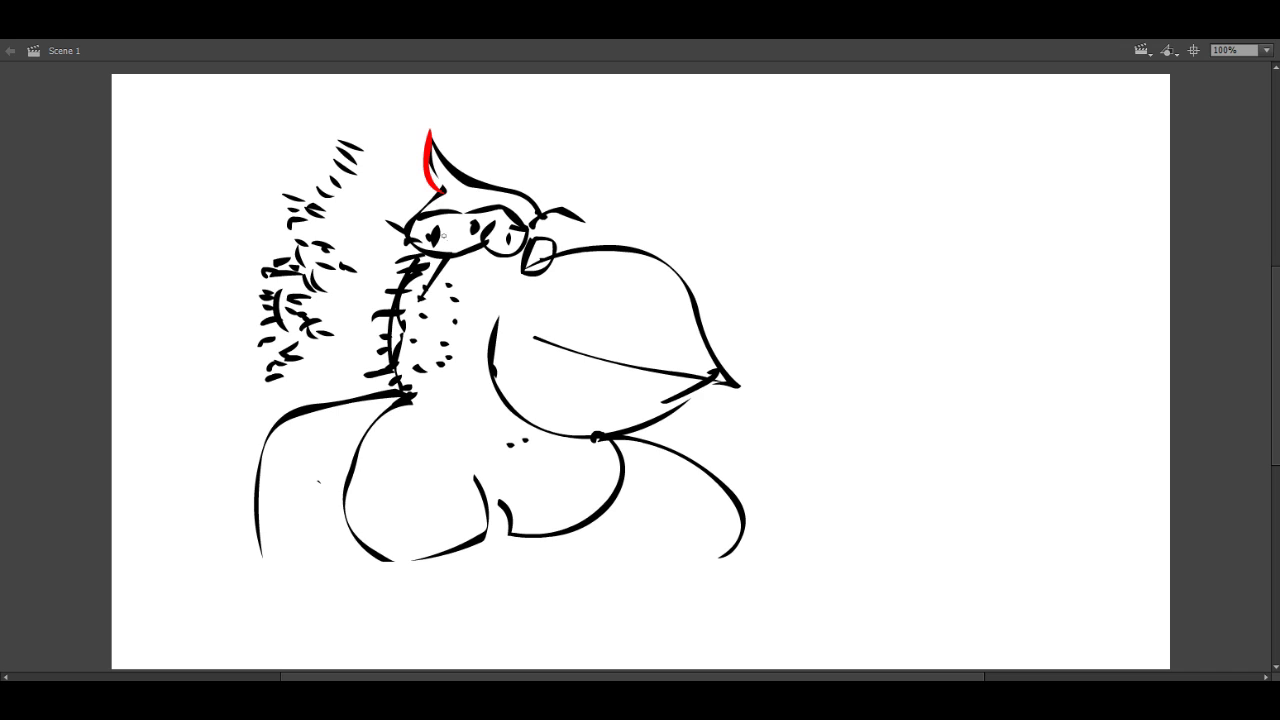
Step: Mark the face with a red line and V shape and the beak with red strokes, then undo them
left_click_drag(450, 230, 450, 284)
left_click_drag(450, 284, 476, 252)
left_click_drag(550, 237, 600, 236)
left_click_drag(576, 220, 590, 225)
key("ctrl+z")
key("ctrl+z")
key("ctrl+z")
key("ctrl+z")
key("ctrl+z")
Step: Draw a red beak curve and a red circle around the left hatching, undoing each
left_click_drag(555, 283, 678, 345)
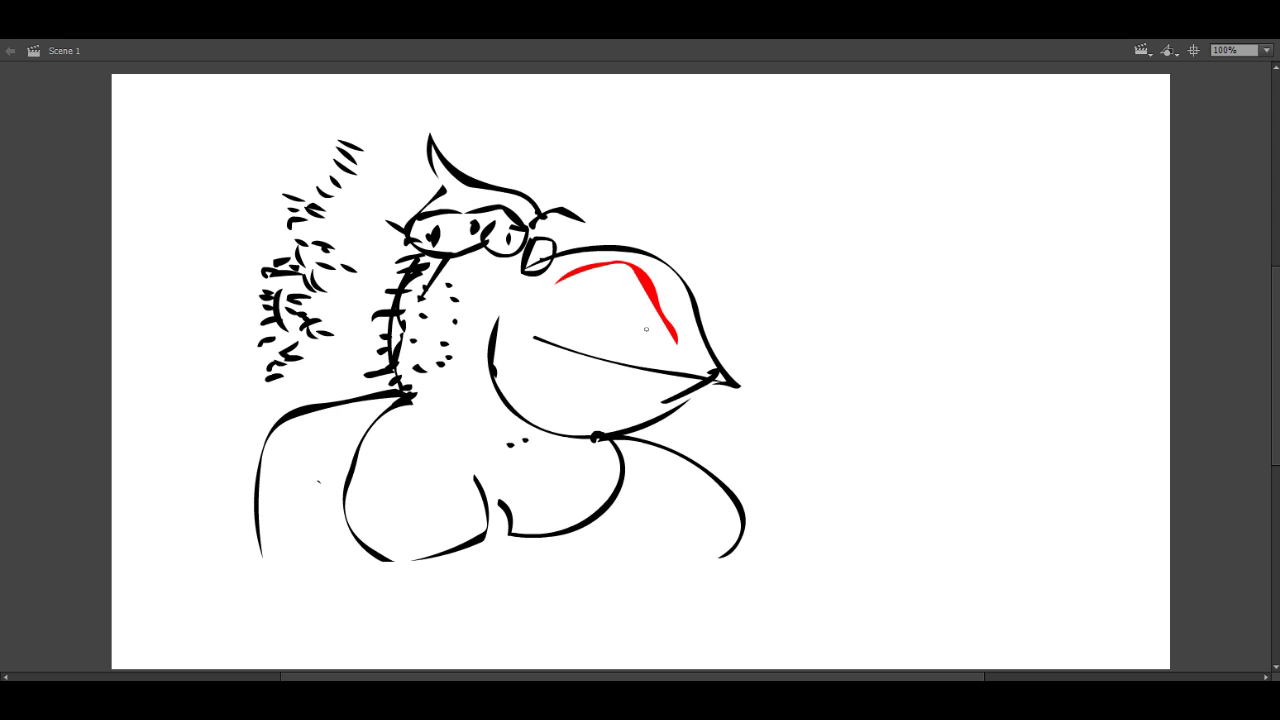
key("ctrl+z")
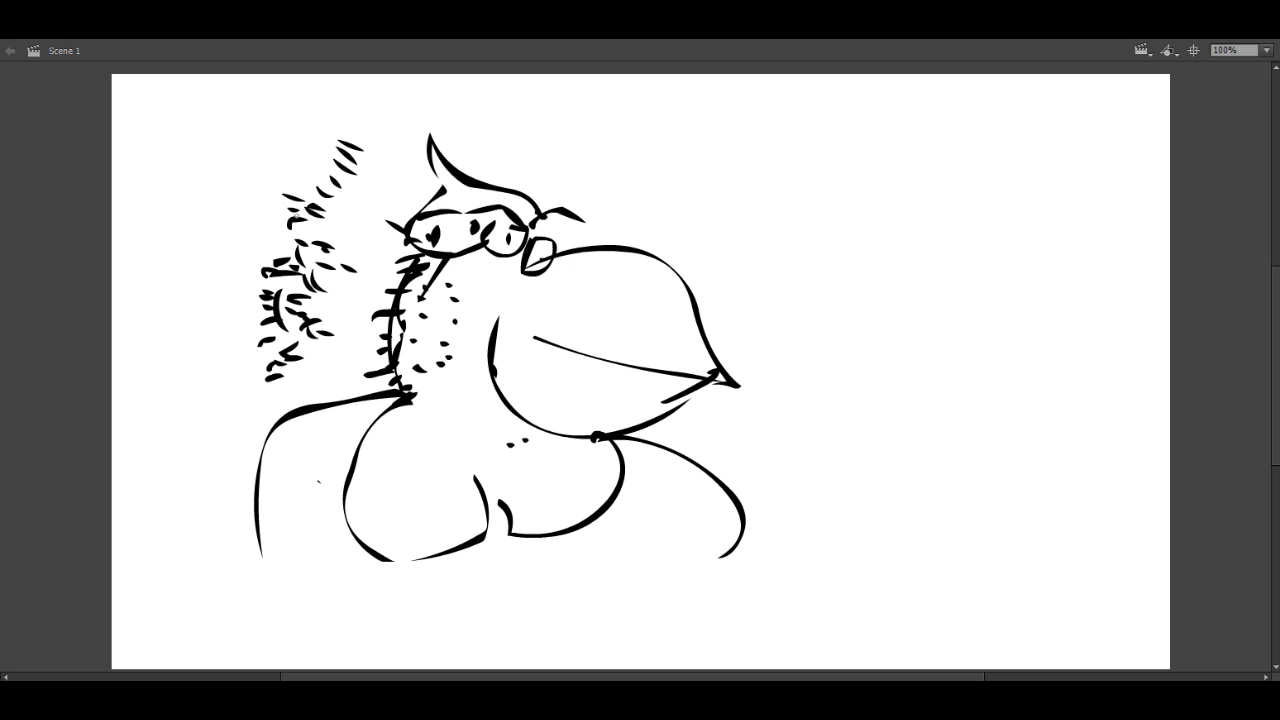
left_click_drag(265, 196, 243, 283)
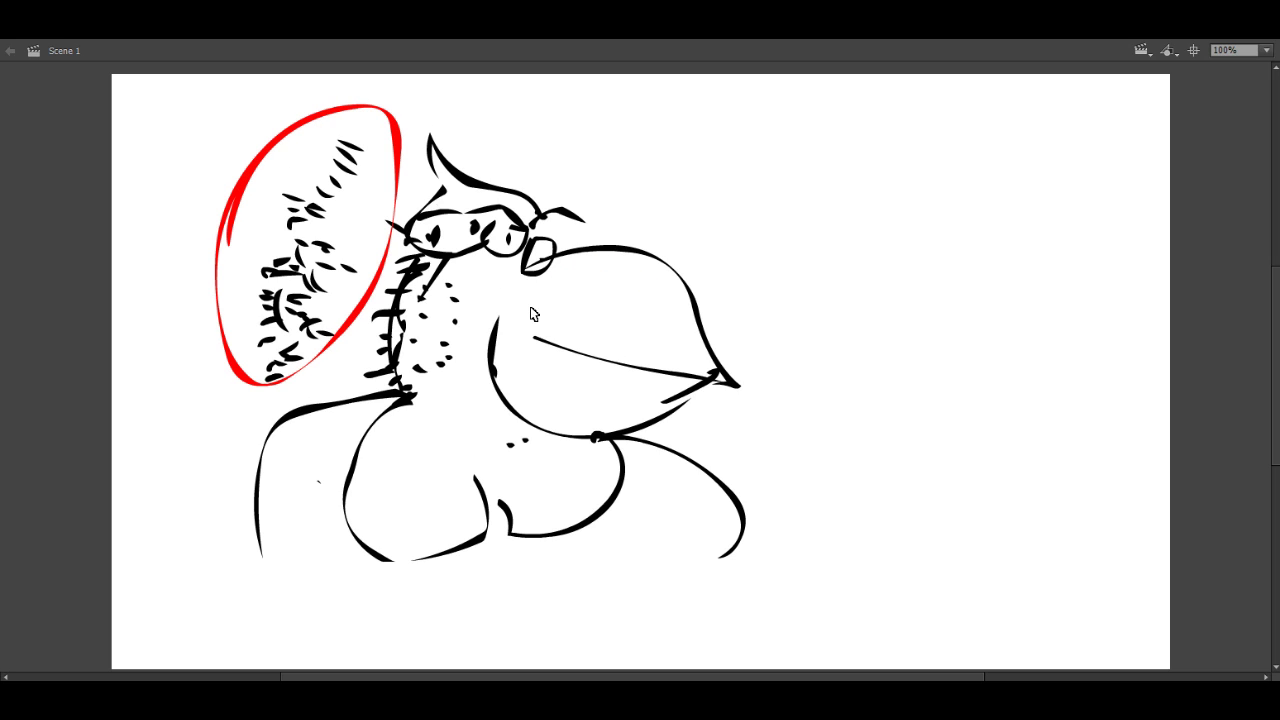
key("ctrl+z")
key("ctrl+z")
key("ctrl+z")
key("ctrl+z")
key("ctrl+z")
key("ctrl+z")
key("ctrl+z")
key("ctrl+z")
key("ctrl+z")
key("ctrl+z")
Step: Handwrite a red word left of the head, then undo the letters
left_click_drag(170, 225, 200, 325)
left_click_drag(118, 235, 235, 340)
mouse_move(285, 238)
left_mouse_down()
mouse_move(278, 262)
mouse_move(305, 270)
left_mouse_up()
left_click_drag(320, 210, 330, 250)
left_click_drag(310, 170, 350, 235)
left_click_drag(340, 205, 365, 240)
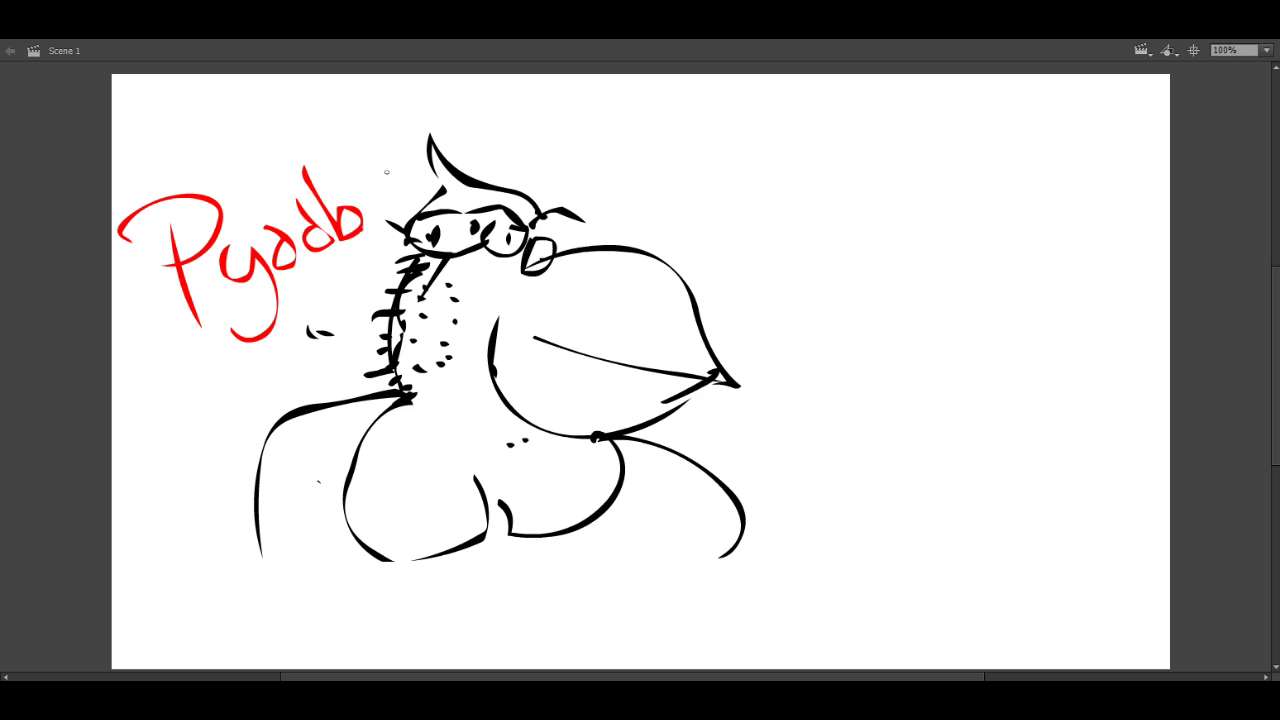
left_click_drag(370, 170, 395, 225)
key("ctrl+z")
key("ctrl+z")
key("ctrl+z")
key("ctrl+z")
key("ctrl+z")
key("ctrl+z")
key("ctrl+z")
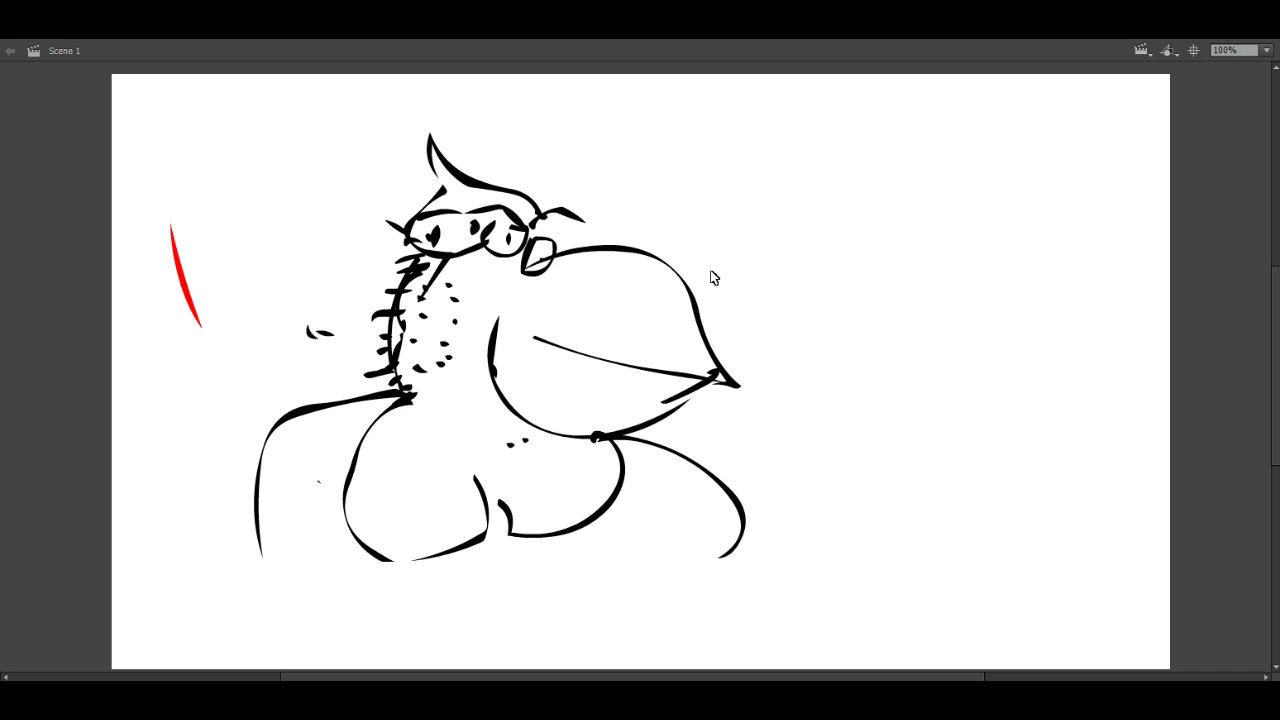
key("ctrl+z")
key("ctrl+z")
key("ctrl+z")
key("ctrl+z")
key("ctrl+z")
key("ctrl+z")
key("ctrl+z")
key("ctrl+z")
key("ctrl+z")
key("ctrl+z")
key("ctrl+z")
key("ctrl+z")
key("ctrl+z")
key("ctrl+z")
key("ctrl+z")
key("ctrl+z")
key("ctrl+z")
key("ctrl+z")
Step: Draw a red vertical line down the stage with the Brush, then undo it
key("b")
left_click_drag(509, 416, 511, 668)
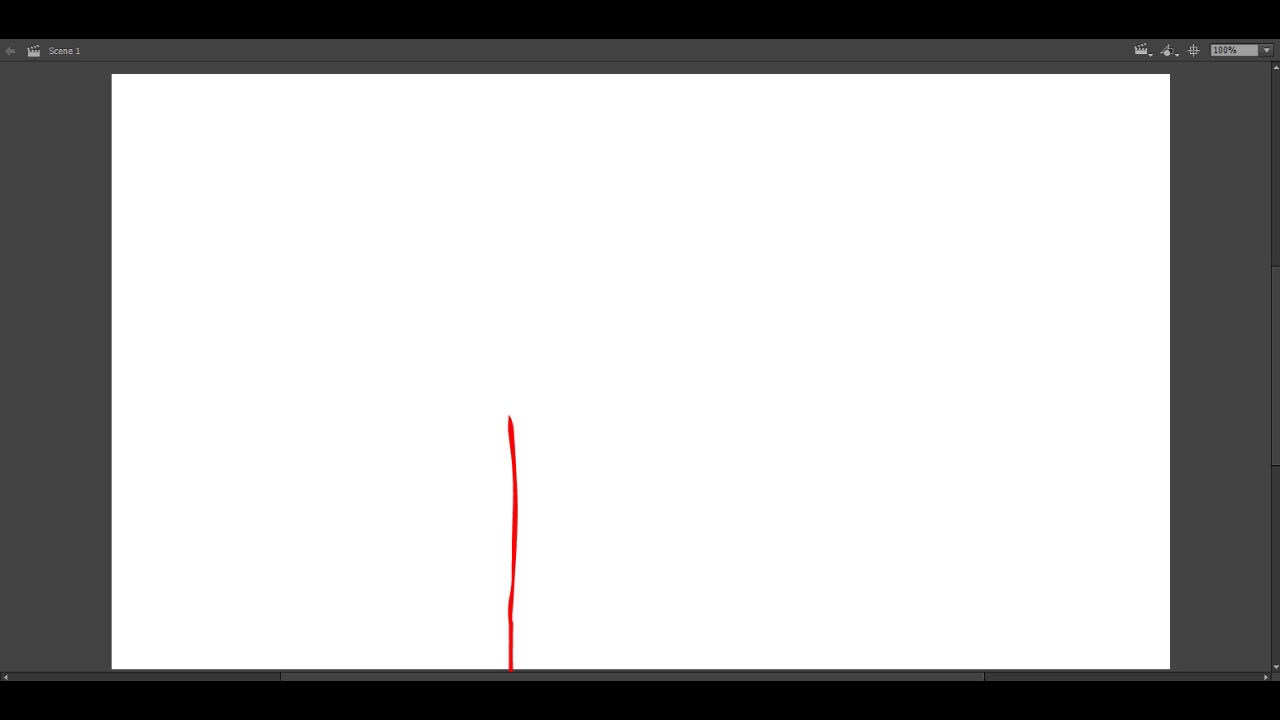
key("ctrl+z")
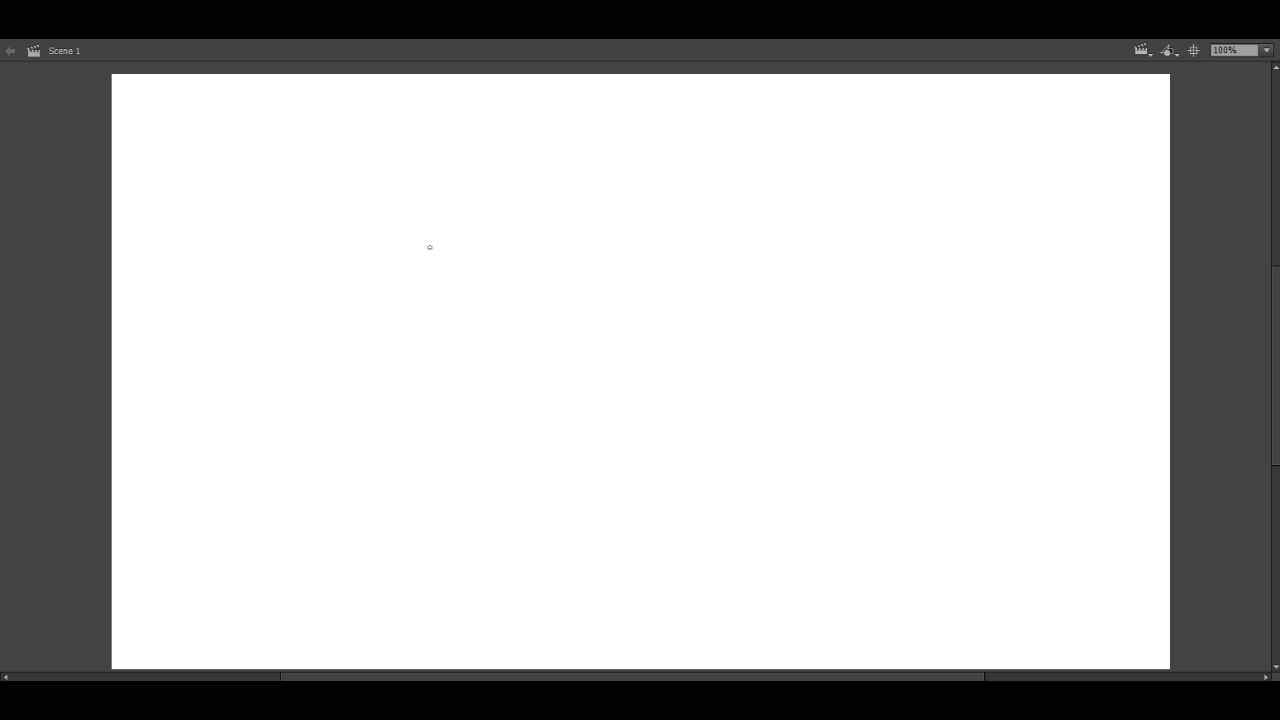
Step: Sketch a box containing a question mark, then undo it
mouse_move(398, 204)
left_mouse_down()
mouse_move(380, 372)
mouse_move(532, 190)
left_mouse_up()
left_click_drag(532, 192, 420, 356)
mouse_move(448, 220)
left_mouse_down()
mouse_move(514, 288)
mouse_move(474, 318)
left_mouse_up()
left_click(484, 336)
left_click_drag(526, 206, 572, 228)
left_click_drag(398, 182, 506, 172)
left_click_drag(538, 180, 556, 370)
left_click_drag(552, 374, 422, 356)
key("ctrl+z")
key("ctrl+z")
key("ctrl+z")
key("ctrl+z")
key("ctrl+z")
key("ctrl+z")
key("ctrl+z")
key("ctrl+z")
key("ctrl+z")
Step: Draw the mushroom's rounded head, foot line, eyebrow and two eyes with pupils
mouse_move(576, 365)
left_mouse_down()
mouse_move(553, 356)
mouse_move(697, 397)
mouse_move(627, 525)
mouse_move(595, 525)
mouse_move(742, 500)
mouse_move(772, 415)
left_mouse_up()
left_click(635, 373)
left_click_drag(627, 518, 740, 520)
mouse_move(668, 298)
left_mouse_down()
mouse_move(650, 280)
mouse_move(740, 290)
left_mouse_up()
mouse_move(680, 226)
left_mouse_down()
mouse_move(735, 268)
mouse_move(855, 252)
left_mouse_up()
left_click_drag(766, 286, 808, 282)
left_click_drag(815, 310, 796, 328)
left_click_drag(770, 285, 812, 300)
left_click(786, 295)
left_click_drag(700, 262, 712, 270)
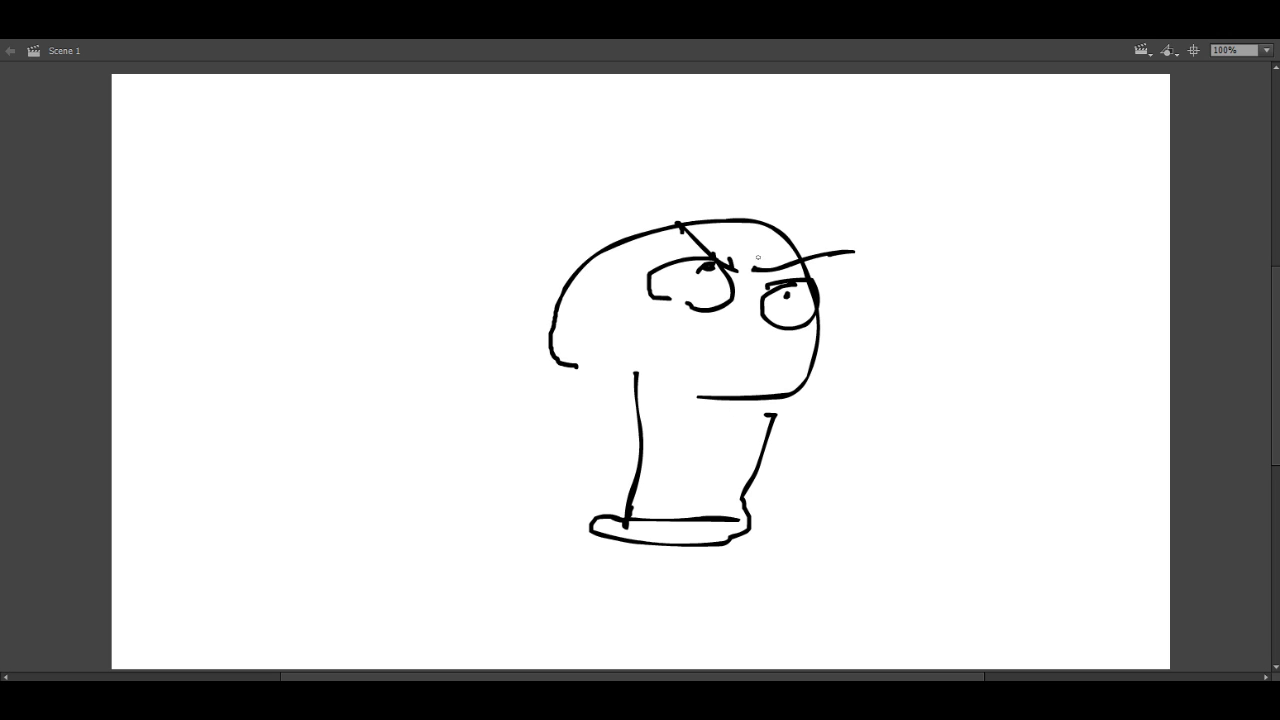
Step: Add the angry mouth with fang marks, a thicker left eye and the open inner mouth
left_click_drag(618, 366, 786, 384)
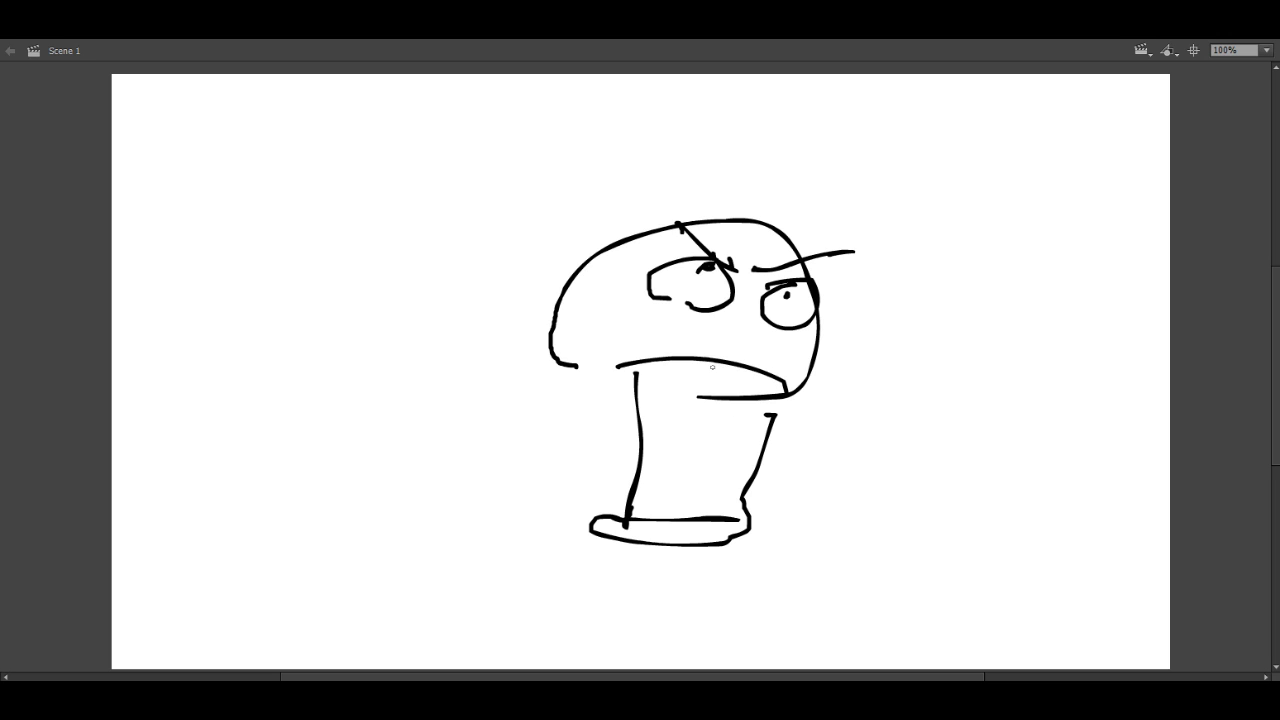
left_click_drag(712, 368, 722, 414)
left_click_drag(722, 414, 768, 366)
left_click_drag(649, 272, 644, 290)
left_click_drag(644, 508, 715, 520)
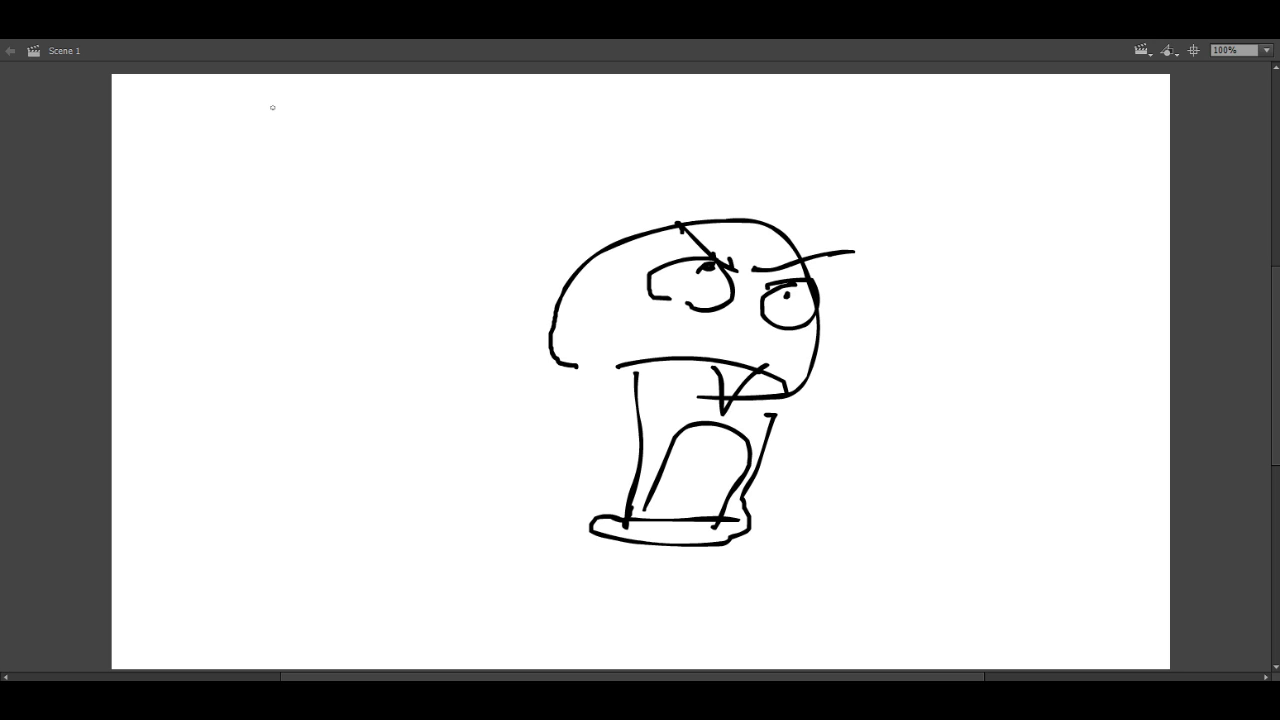
Step: Undo the mushroom doodle's strokes until the stage is blank
key("ctrl+z")
key("ctrl+z")
key("ctrl+z")
key("ctrl+z")
key("ctrl+z")
key("ctrl+z")
key("ctrl+z")
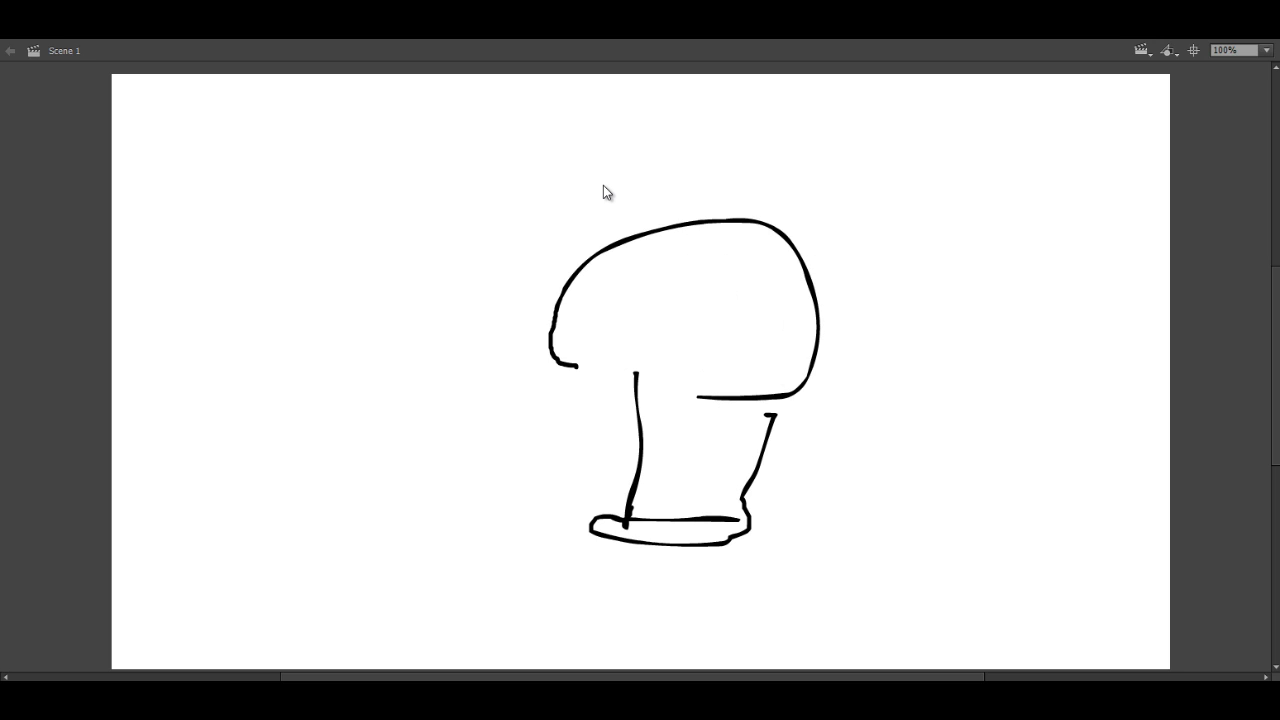
key("ctrl+z")
key("ctrl+z")
key("ctrl+z")
key("ctrl+z")
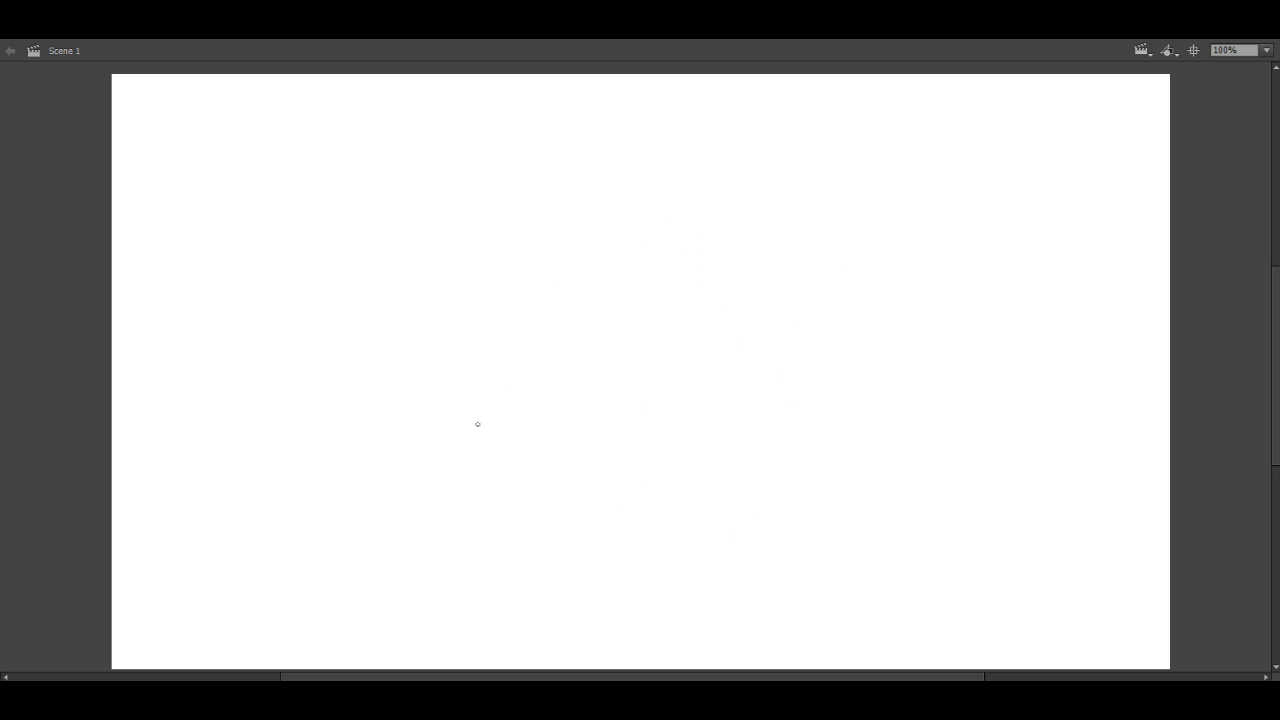
left_click_drag(495, 416, 723, 398)
key("ctrl+z")
key("ctrl+s")
key("Escape")
mouse_move(480, 410)
left_mouse_down()
mouse_move(570, 275)
mouse_move(765, 280)
mouse_move(712, 430)
left_mouse_up()
mouse_move(527, 360)
left_mouse_down()
mouse_move(570, 385)
mouse_move(510, 360)
left_mouse_up()
left_click_drag(480, 400, 558, 372)
left_click_drag(470, 430, 548, 408)
left_click_drag(490, 445, 565, 425)
mouse_move(648, 420)
left_mouse_down()
mouse_move(735, 450)
mouse_move(613, 447)
left_mouse_up()
left_click_drag(550, 358, 755, 362)
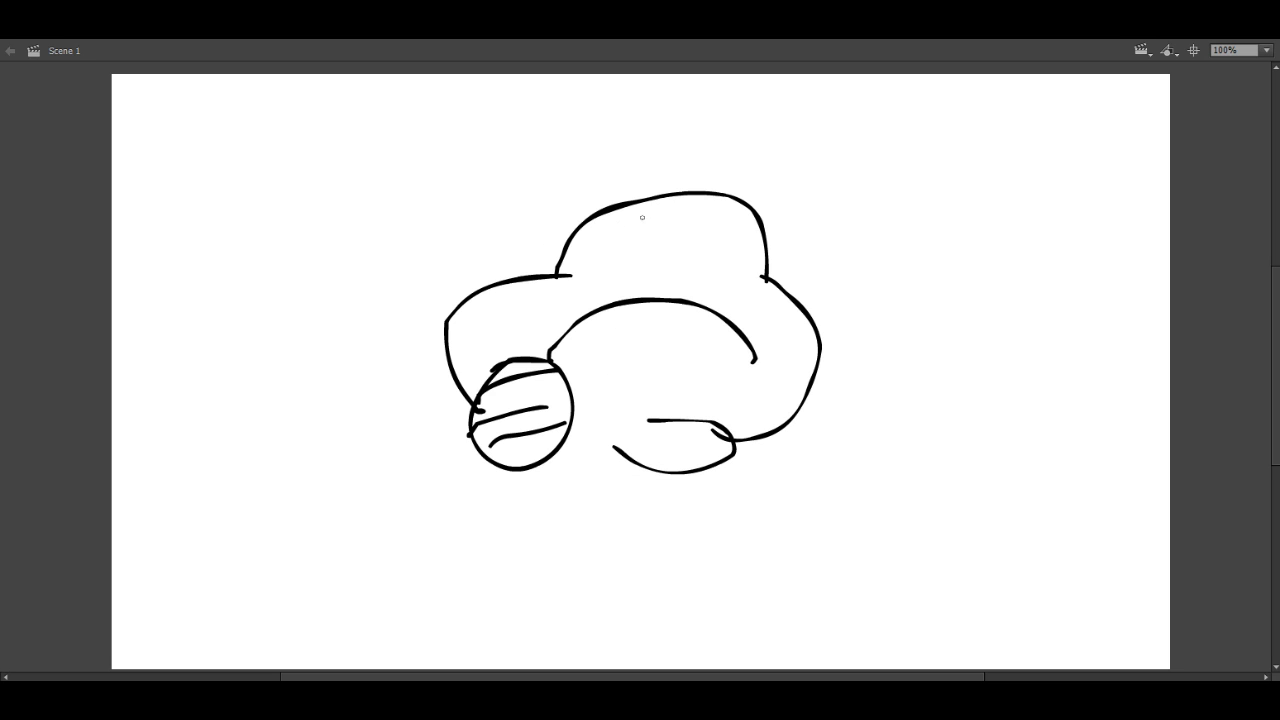
key("ctrl+z")
left_click_drag(572, 375, 725, 380)
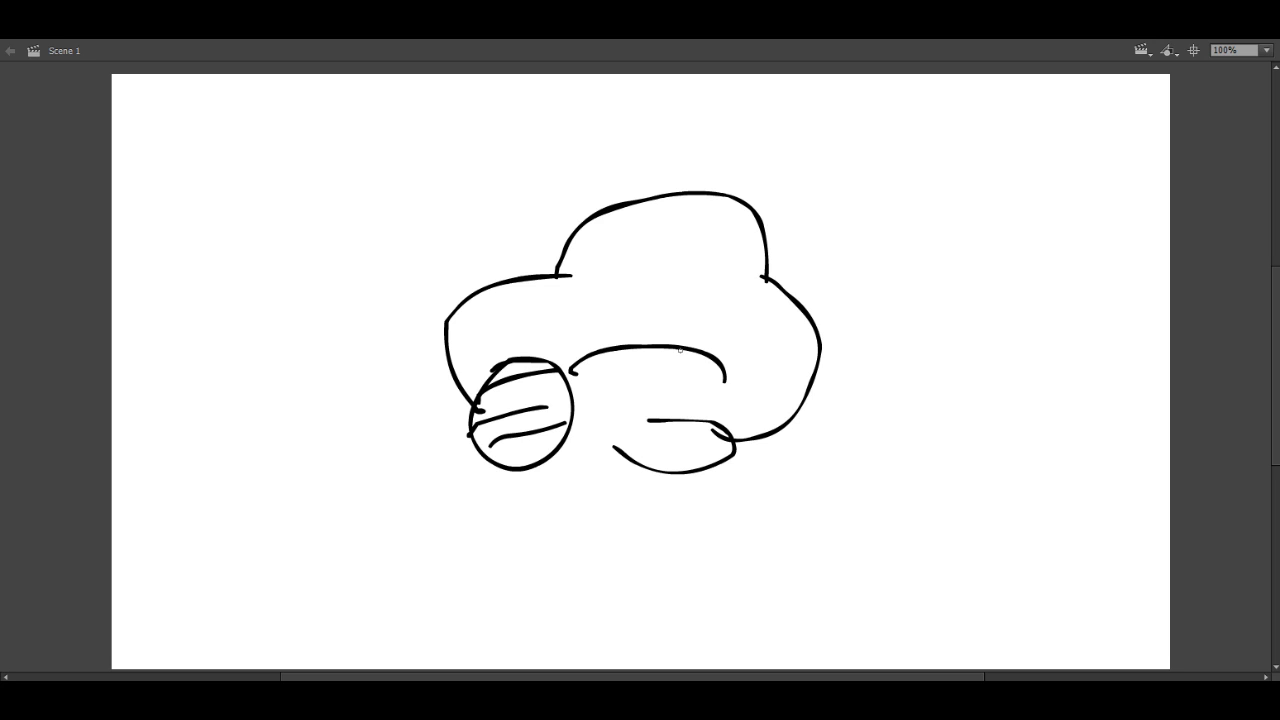
left_click_drag(680, 352, 704, 352)
mouse_move(542, 200)
left_mouse_down()
mouse_move(642, 252)
mouse_move(792, 206)
left_mouse_up()
left_click_drag(696, 248, 780, 218)
mouse_move(594, 255)
left_mouse_down()
mouse_move(586, 290)
mouse_move(640, 270)
mouse_move(610, 290)
left_mouse_up()
left_click_drag(692, 268, 740, 262)
left_click_drag(726, 280, 716, 296)
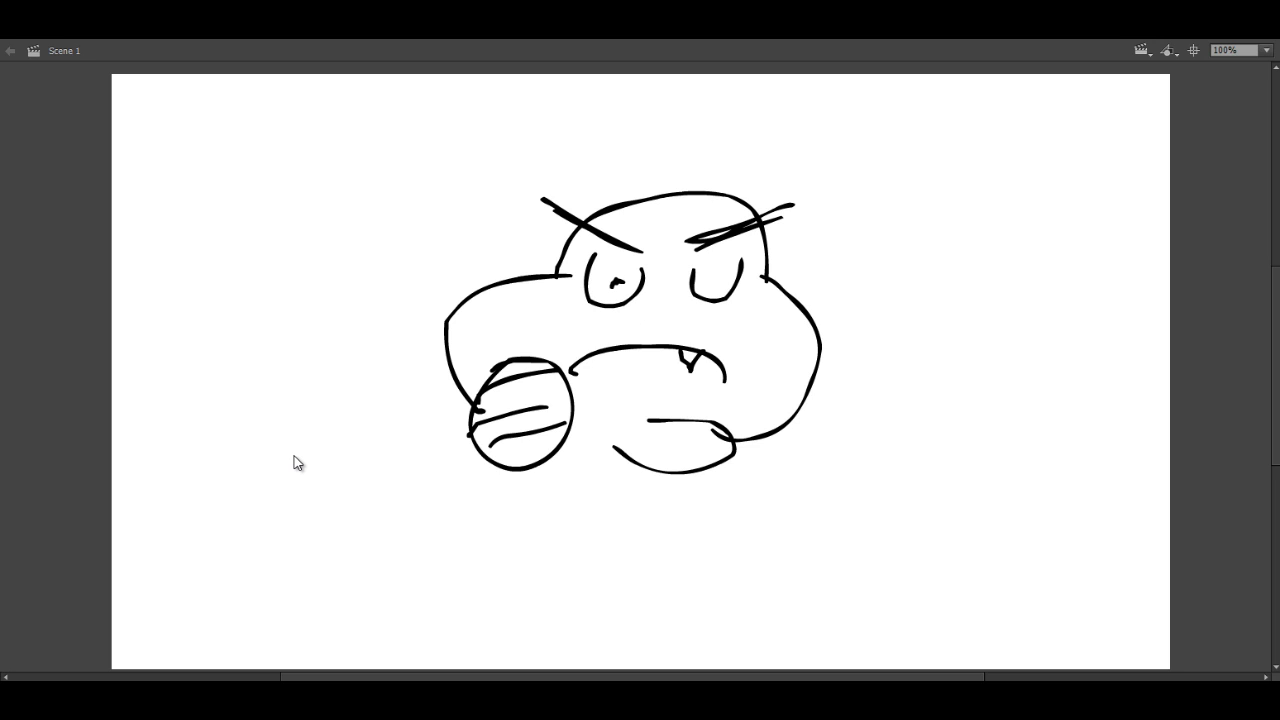
key("ctrl+z")
key("ctrl+z")
key("ctrl+z")
key("ctrl+z")
key("ctrl+z")
key("ctrl+z")
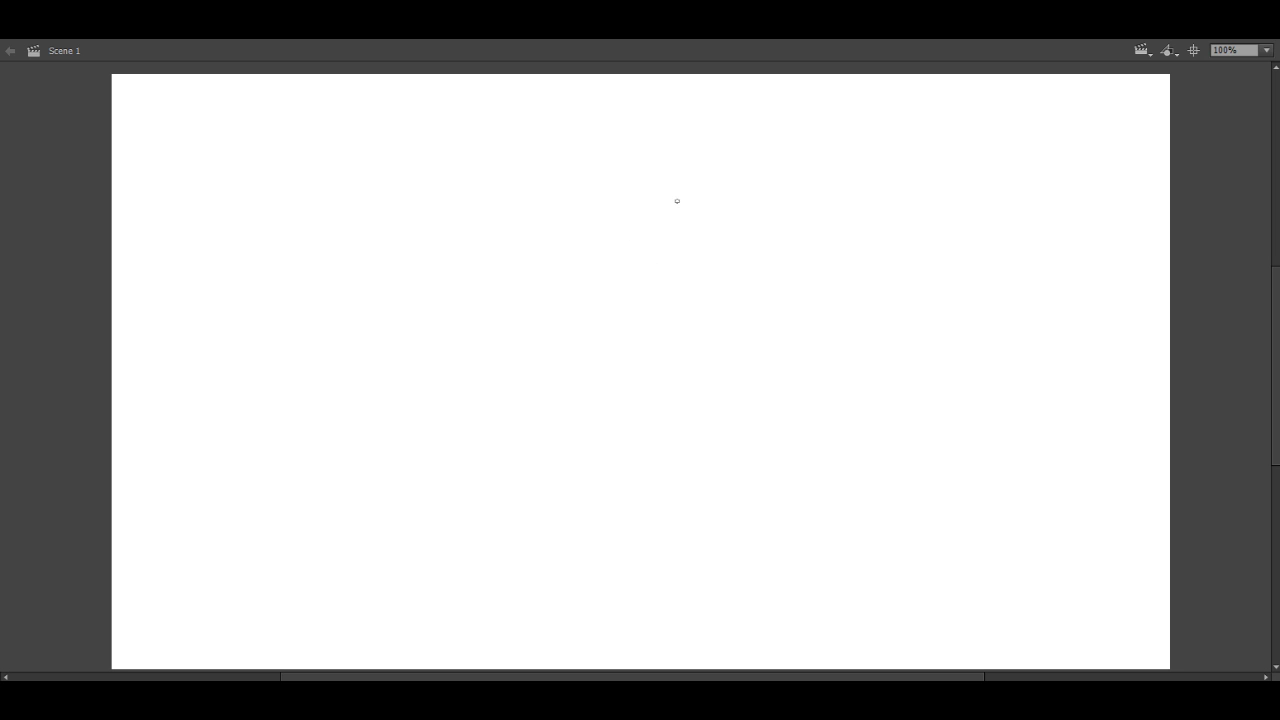
Step: Place two dots on the stage and undo them as stray marks
left_click(686, 197)
left_click(735, 214)
key("ctrl+z")
key("ctrl+z")
Step: Draw the helmeted head, shoulders, body curve, large sack, arm and hand
mouse_move(745, 201)
left_mouse_down()
mouse_move(714, 322)
mouse_move(780, 245)
mouse_move(774, 364)
left_mouse_up()
mouse_move(767, 320)
left_mouse_down()
mouse_move(828, 330)
mouse_move(834, 252)
mouse_move(792, 378)
left_mouse_up()
left_click_drag(746, 340, 750, 370)
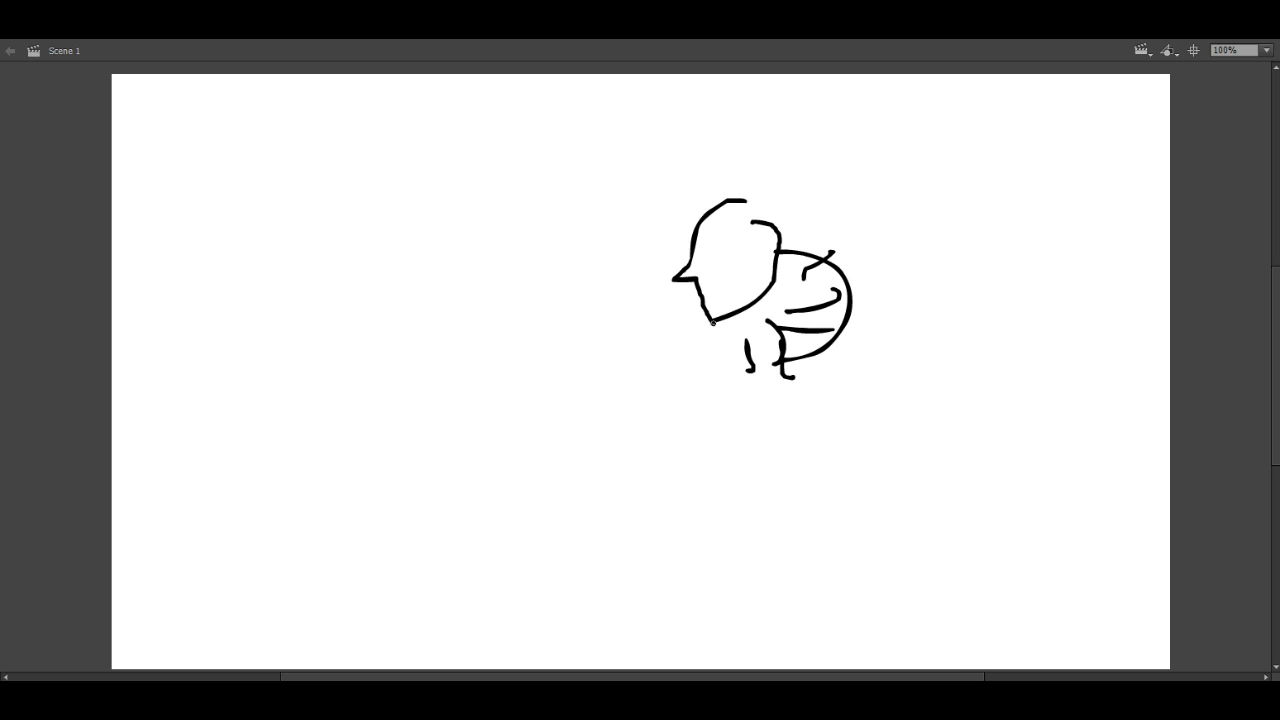
mouse_move(700, 292)
left_mouse_down()
mouse_move(730, 395)
mouse_move(718, 390)
left_mouse_up()
mouse_move(690, 326)
left_mouse_down()
mouse_move(748, 340)
mouse_move(714, 326)
left_mouse_up()
left_click_drag(860, 280, 852, 457)
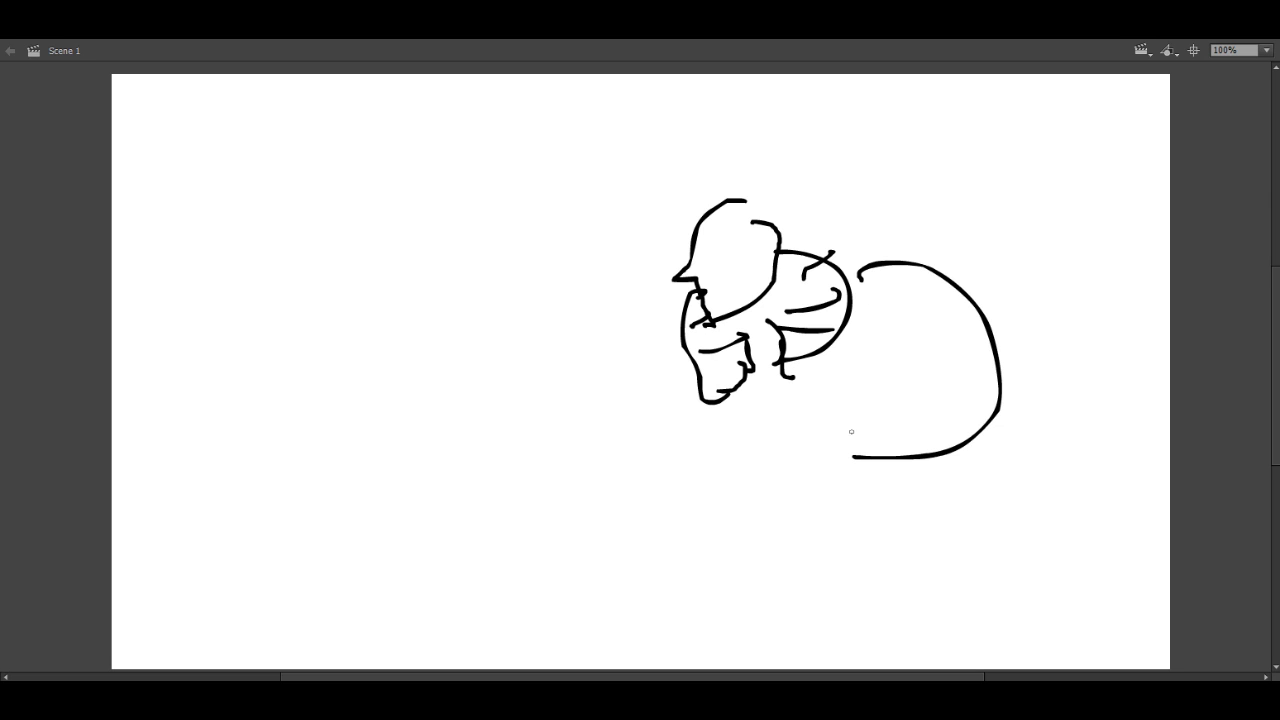
mouse_move(815, 362)
left_mouse_down()
mouse_move(855, 470)
mouse_move(706, 520)
mouse_move(798, 472)
left_mouse_up()
left_click_drag(816, 424, 795, 468)
mouse_move(710, 392)
left_mouse_down()
mouse_move(724, 404)
mouse_move(620, 452)
mouse_move(660, 470)
mouse_move(600, 430)
mouse_move(770, 408)
left_mouse_up()
Step: Add the legs, curved lower-left leg with foot, and finger lines at the waist, undoing one
left_click_drag(796, 506, 662, 668)
left_click_drag(822, 508, 772, 668)
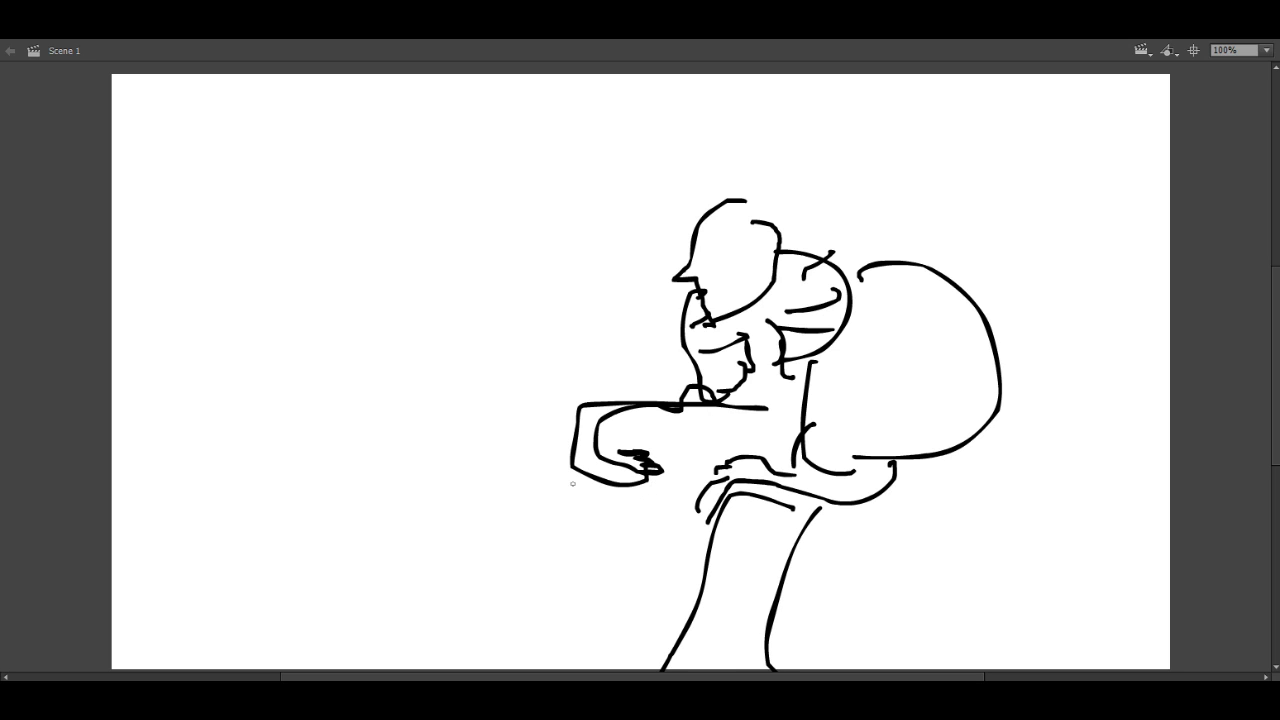
mouse_move(570, 478)
left_mouse_down()
mouse_move(572, 465)
mouse_move(536, 595)
mouse_move(480, 548)
mouse_move(636, 518)
mouse_move(570, 615)
mouse_move(650, 600)
mouse_move(720, 506)
left_mouse_up()
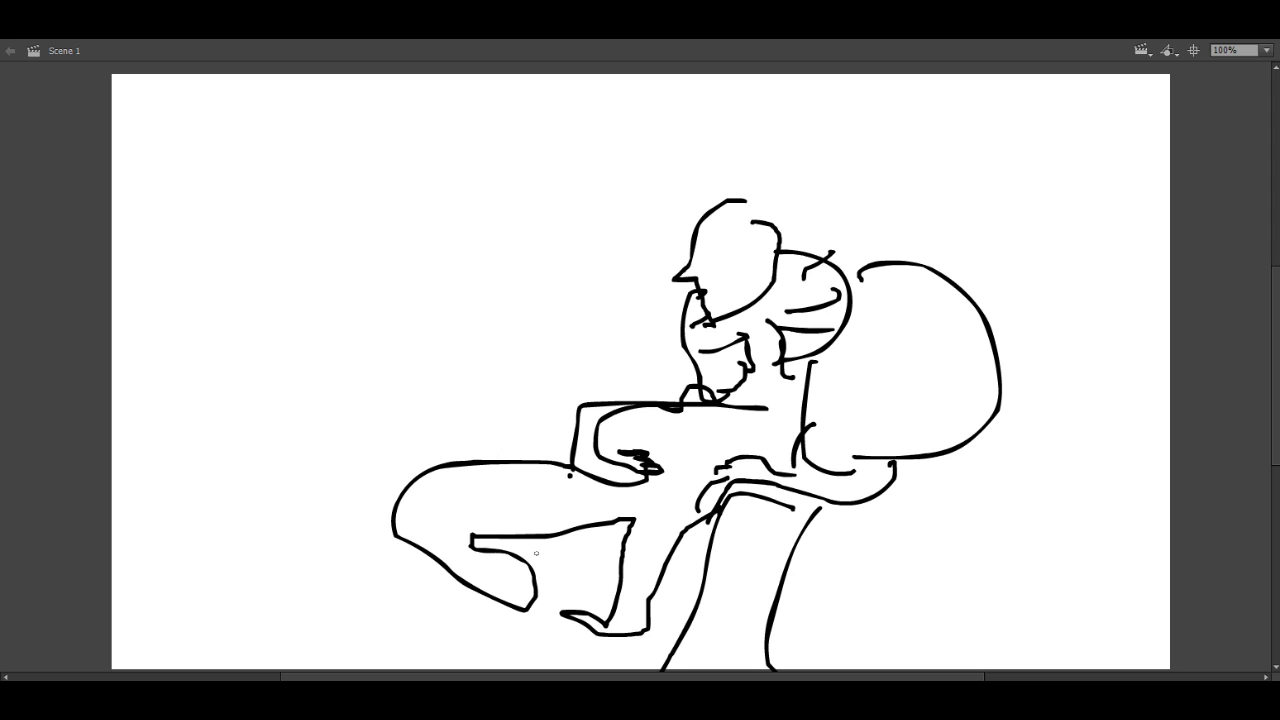
mouse_move(550, 560)
left_mouse_down()
mouse_move(512, 628)
mouse_move(552, 580)
left_mouse_up()
left_click_drag(738, 400, 716, 442)
mouse_move(740, 408)
left_mouse_down()
mouse_move(722, 456)
mouse_move(736, 458)
left_mouse_up()
mouse_move(774, 404)
left_mouse_down()
mouse_move(752, 454)
mouse_move(772, 456)
left_mouse_up()
key("ctrl+z")
Step: Thicken the helmet edge, shade beneath it and dot face details
mouse_move(704, 295)
left_mouse_down()
mouse_move(758, 265)
mouse_move(758, 218)
mouse_move(740, 284)
left_mouse_up()
mouse_move(760, 226)
left_mouse_down()
mouse_move(748, 288)
mouse_move(705, 298)
mouse_move(738, 294)
mouse_move(724, 304)
left_mouse_up()
mouse_move(694, 242)
left_mouse_down()
mouse_move(726, 230)
mouse_move(670, 252)
mouse_move(698, 258)
mouse_move(694, 222)
mouse_move(736, 172)
mouse_move(724, 240)
mouse_move(770, 186)
mouse_move(810, 215)
mouse_move(745, 202)
mouse_move(806, 200)
mouse_move(796, 196)
mouse_move(835, 105)
mouse_move(928, 242)
left_mouse_up()
left_click(678, 242)
Step: Draw the raised arm holding a spiked axe with a small face
mouse_move(858, 200)
left_mouse_down()
mouse_move(928, 270)
mouse_move(880, 282)
mouse_move(860, 372)
left_mouse_up()
left_click_drag(862, 334, 864, 428)
mouse_move(858, 200)
left_mouse_down()
mouse_move(898, 238)
mouse_move(920, 166)
mouse_move(806, 174)
mouse_move(782, 232)
mouse_move(996, 284)
mouse_move(905, 298)
left_mouse_up()
left_click_drag(952, 160, 998, 276)
mouse_move(935, 198)
left_mouse_down()
mouse_move(974, 260)
mouse_move(980, 226)
mouse_move(940, 205)
left_mouse_up()
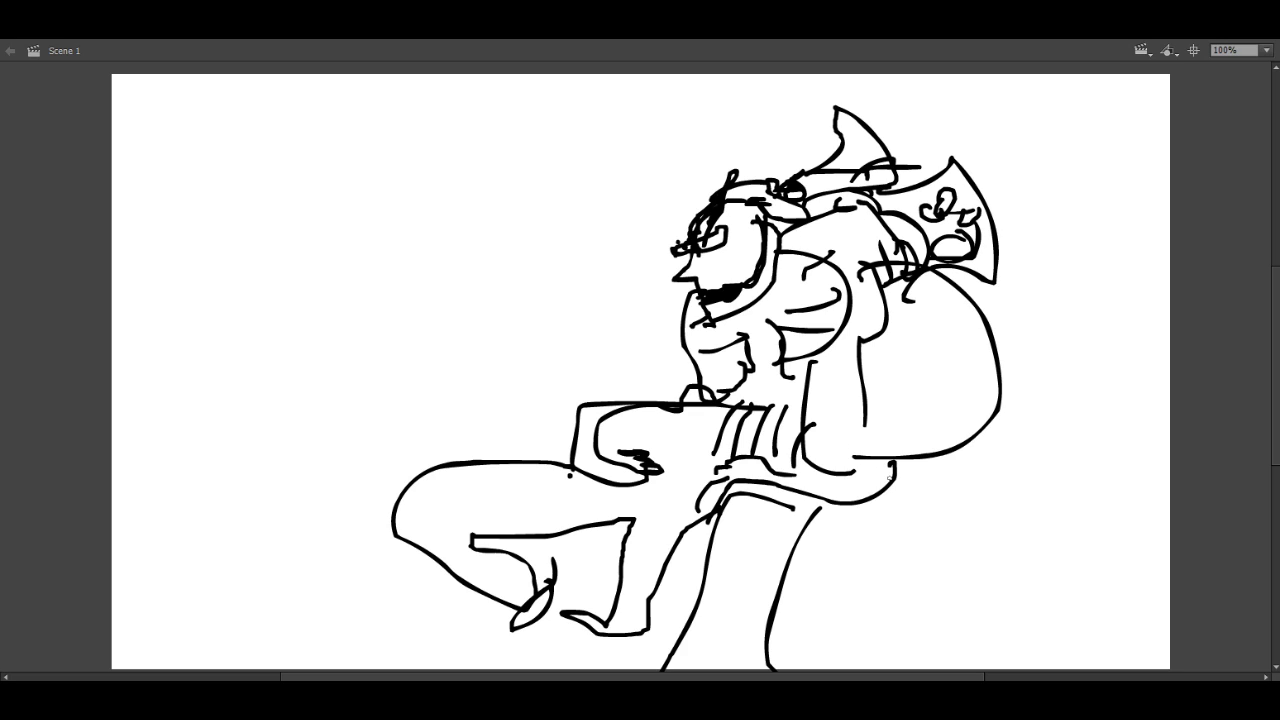
Step: Add the sack's bottom curve, rear knee, zigzag fur ground line and leg lines
left_click_drag(898, 488, 852, 504)
mouse_move(870, 500)
left_mouse_down()
mouse_move(884, 575)
mouse_move(918, 535)
mouse_move(950, 560)
mouse_move(960, 590)
mouse_move(998, 588)
mouse_move(1040, 620)
mouse_move(985, 640)
mouse_move(850, 595)
mouse_move(857, 532)
mouse_move(825, 500)
left_mouse_up()
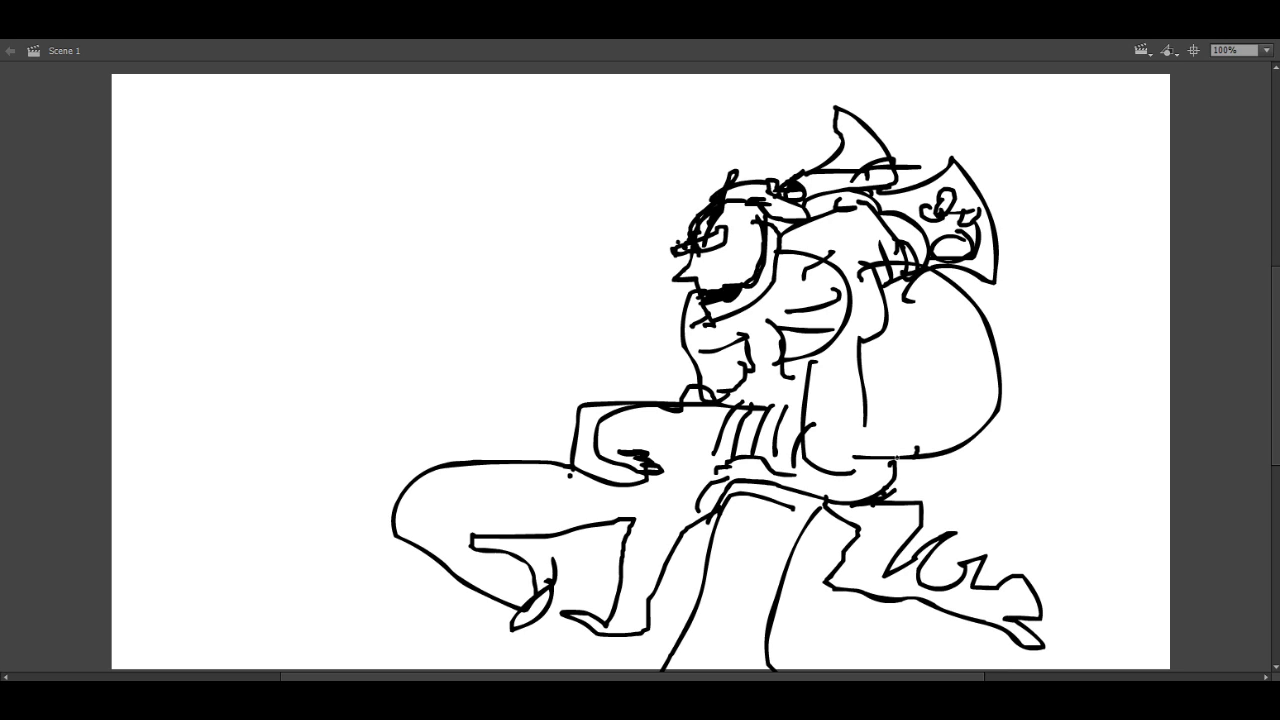
left_click_drag(760, 640, 970, 628)
left_click_drag(825, 565, 800, 640)
left_click_drag(812, 498, 790, 615)
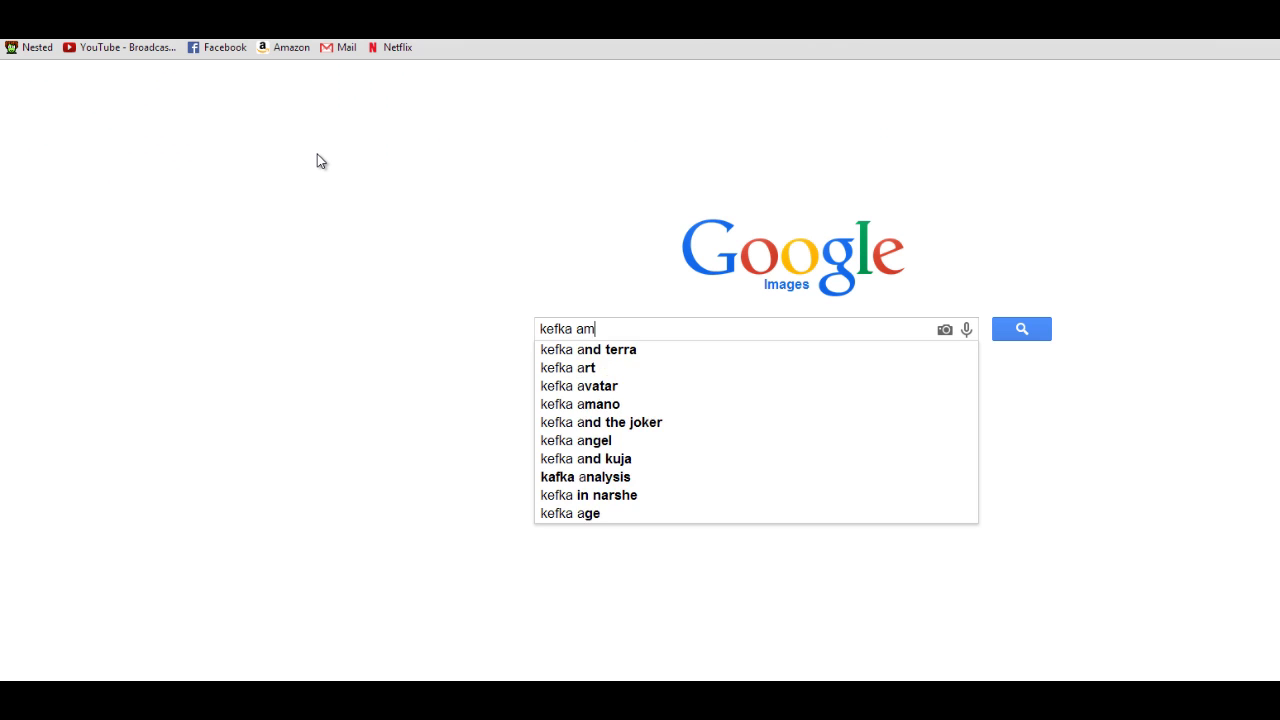
type("ano")
Step: Search Google Images for 'kefka amano' and open the first painting at full size
key("Return")
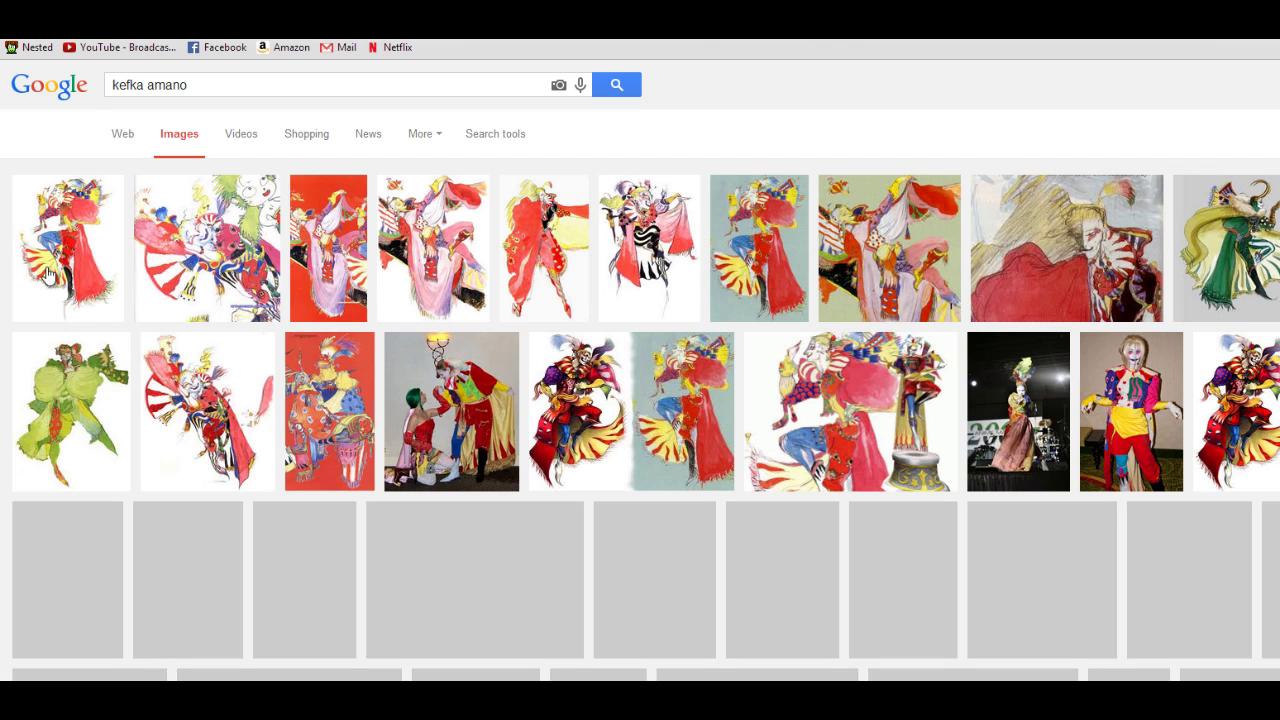
left_click(68, 248)
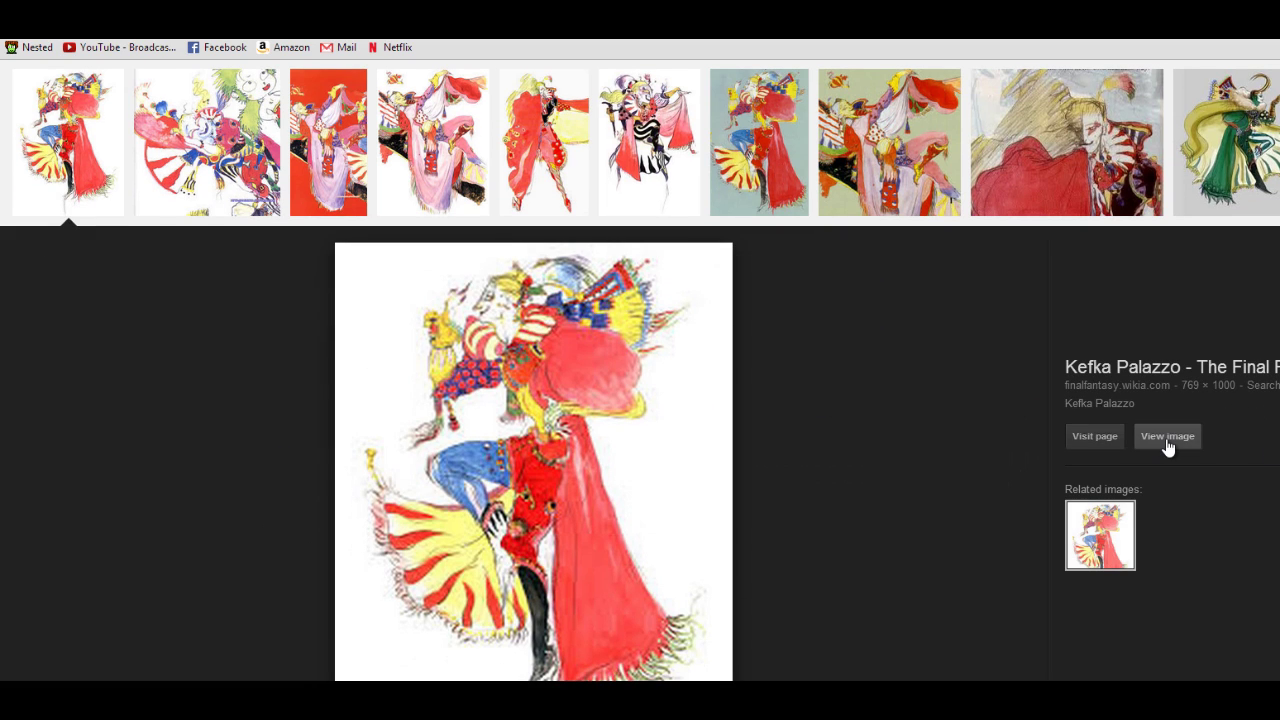
left_click(1168, 440)
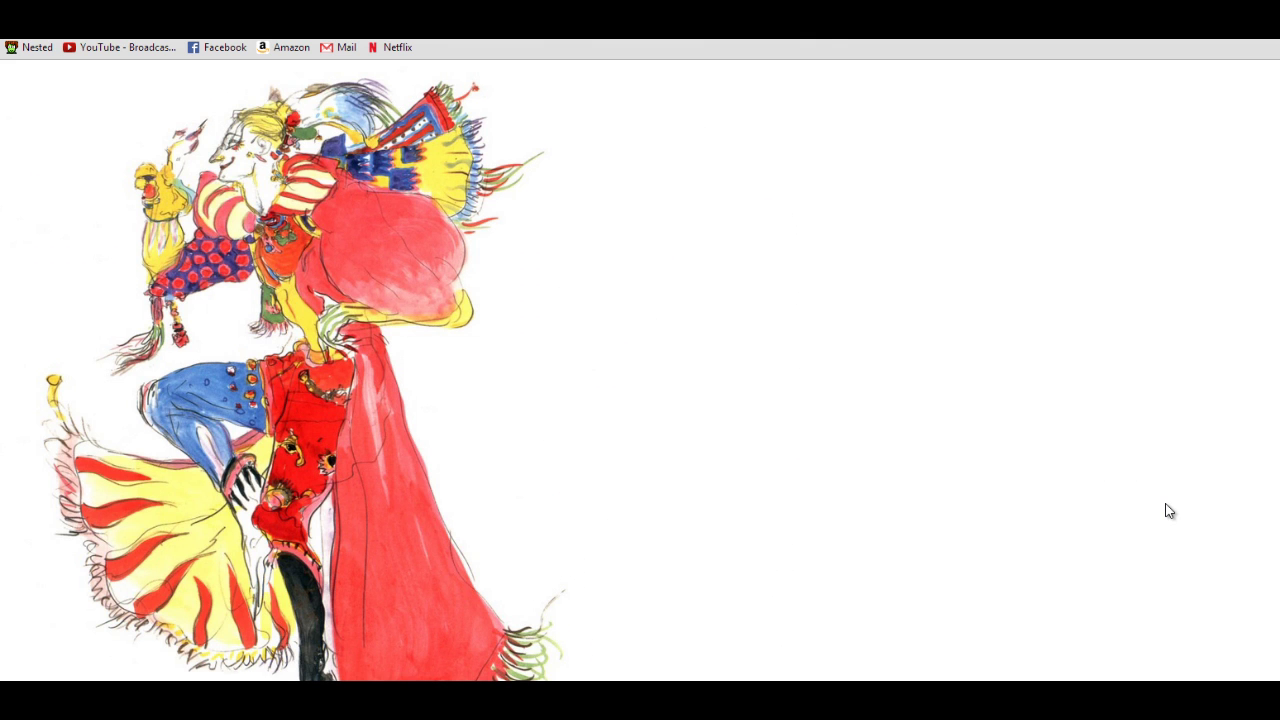